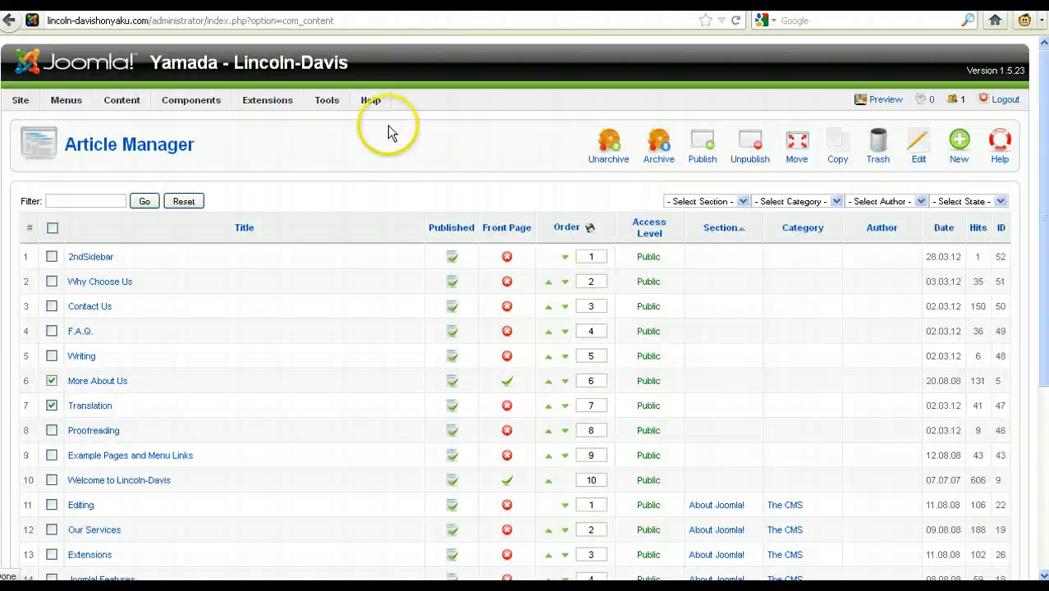
Log out of the Joomla administration via the Site menu, then return from the Translation Service tab
mouse_move(371, 100)
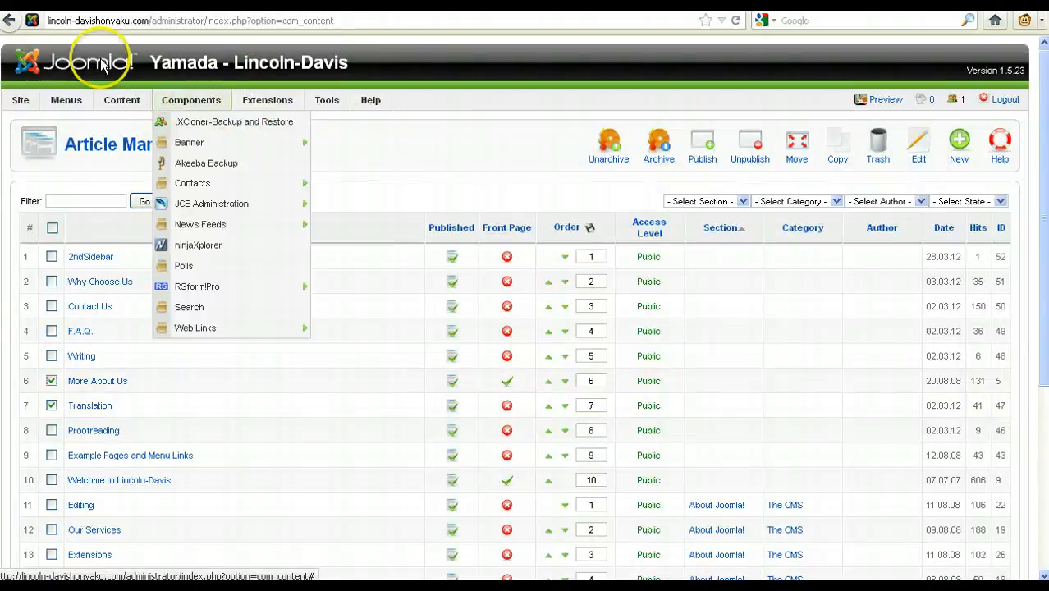
mouse_move(20, 104)
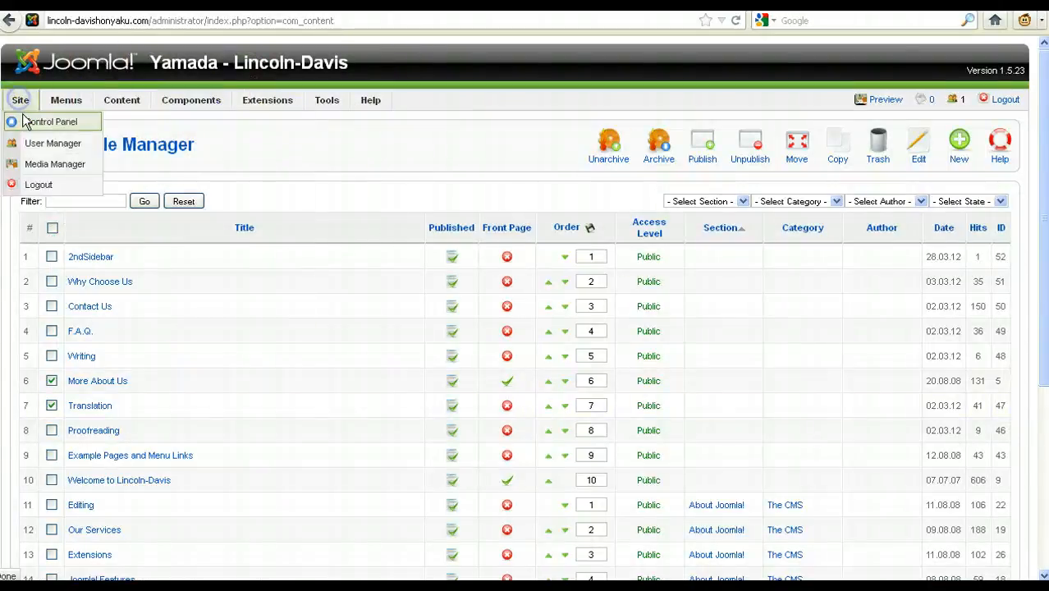
left_click(57, 144)
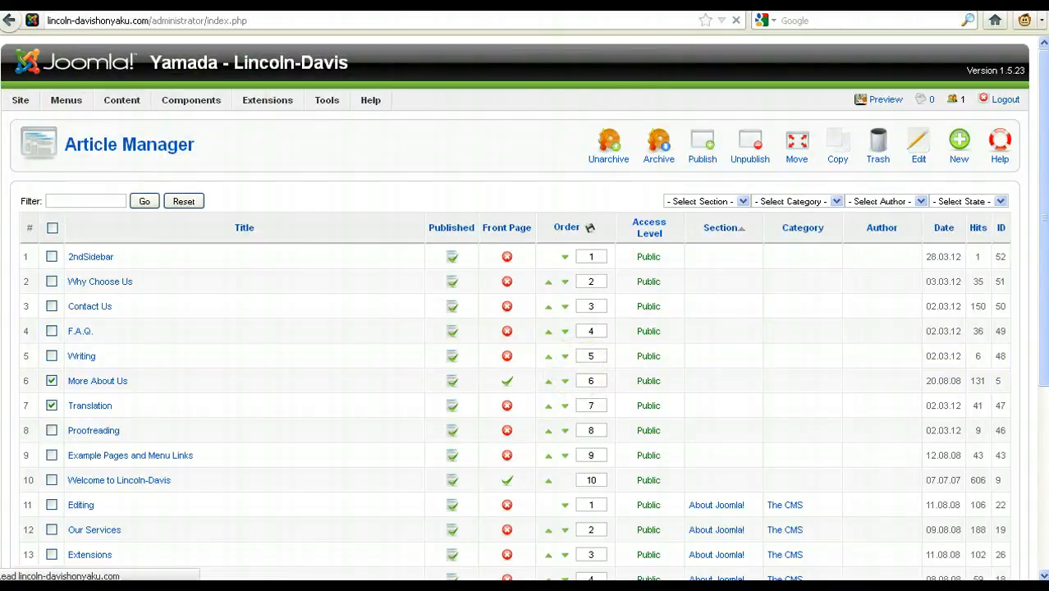
left_click(461, 4)
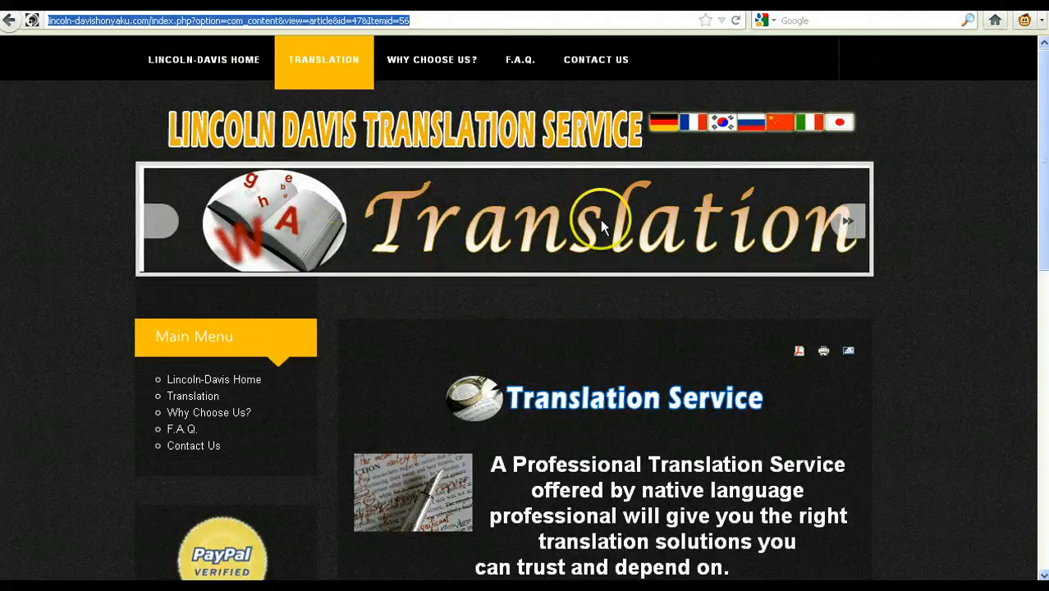
left_click(446, 3)
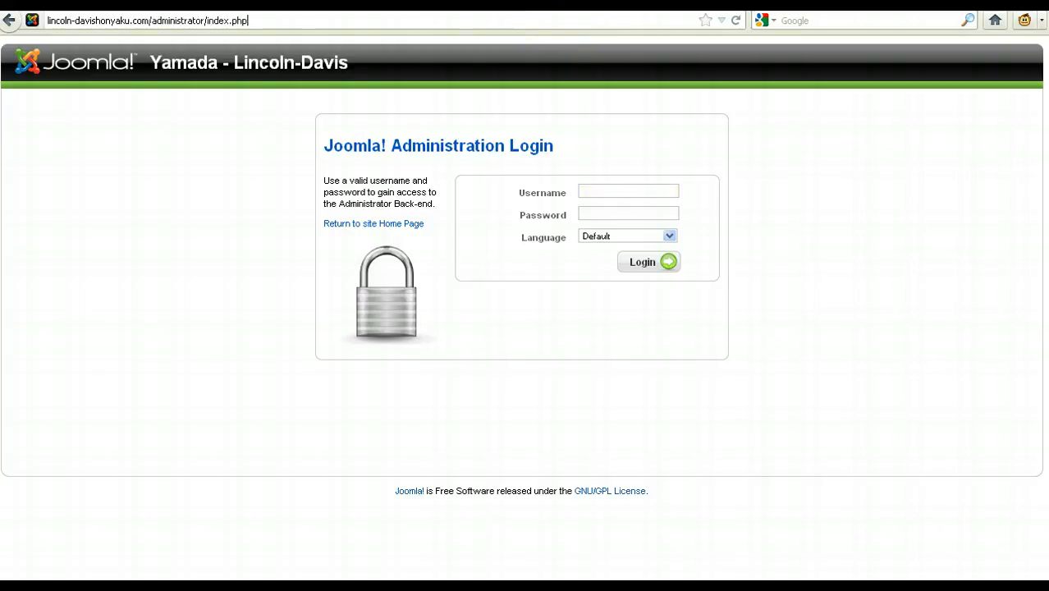
Replace administrator/index.php in the address with cpanel and load the site's cPanel address
left_click(548, 20)
left_click(248, 20)
left_click_drag(248, 19, 171, 20)
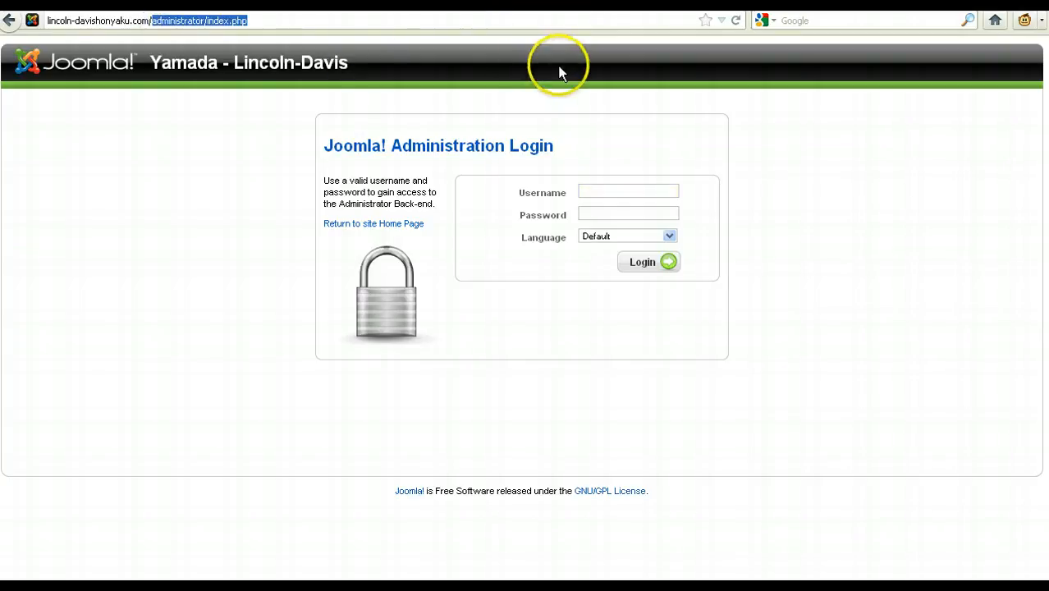
key("BackSpace")
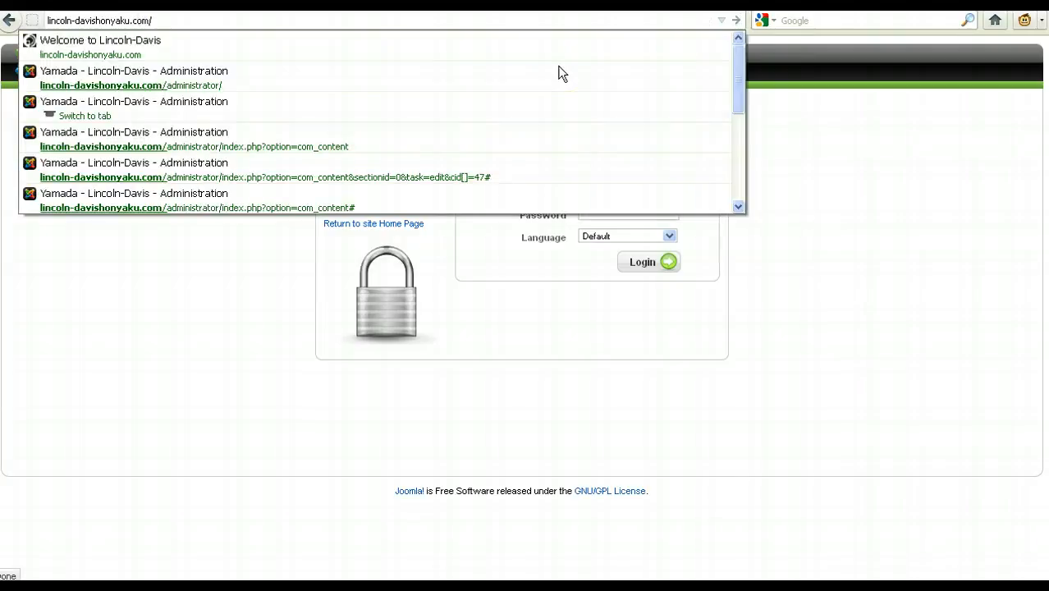
type("cpsanel/")
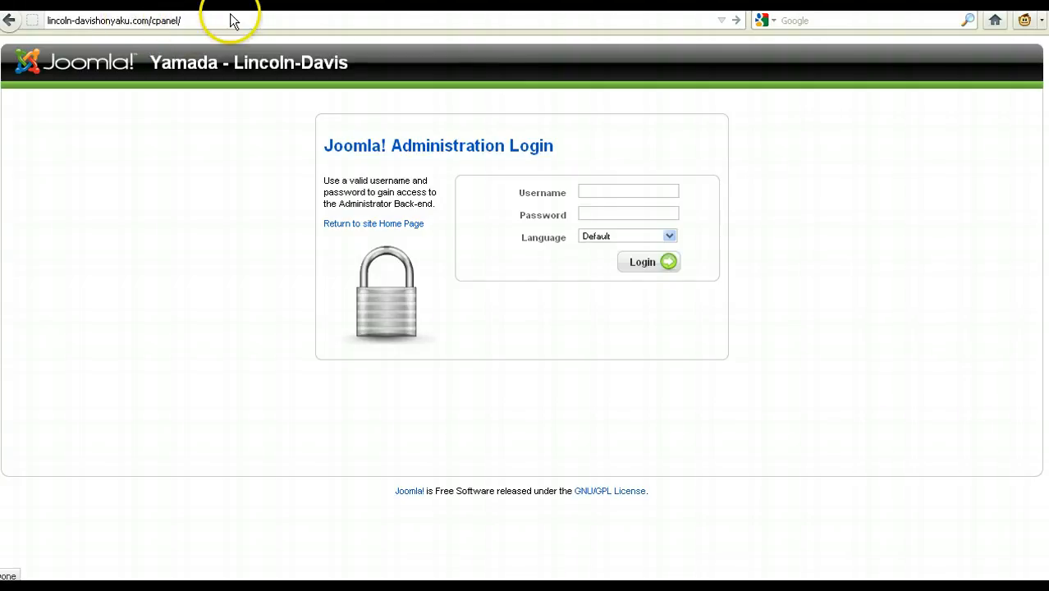
key("Return")
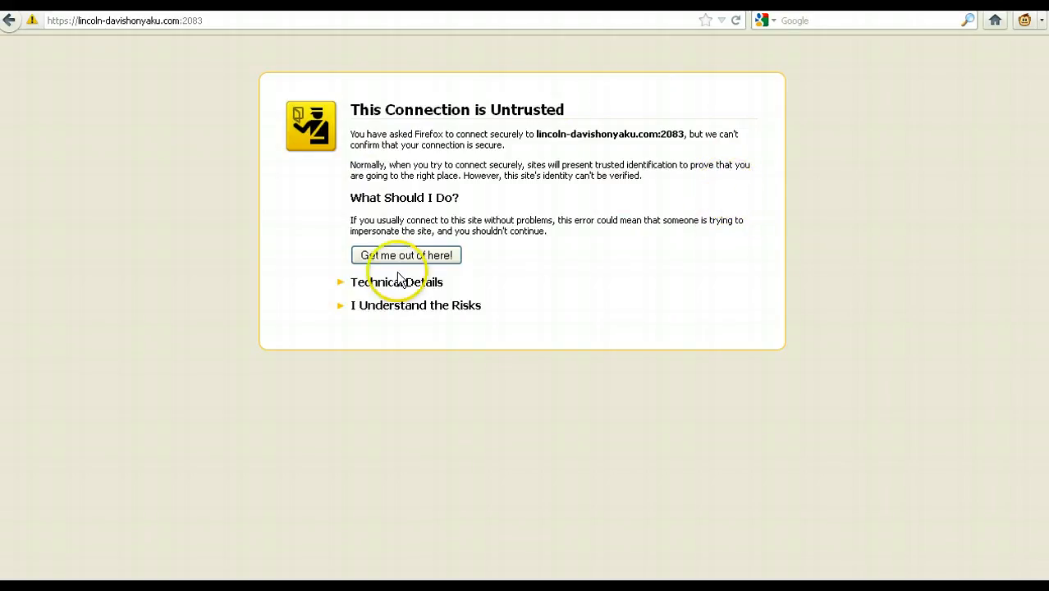
Add a permanent security exception for the site's certificate on port 2083
left_click(457, 309)
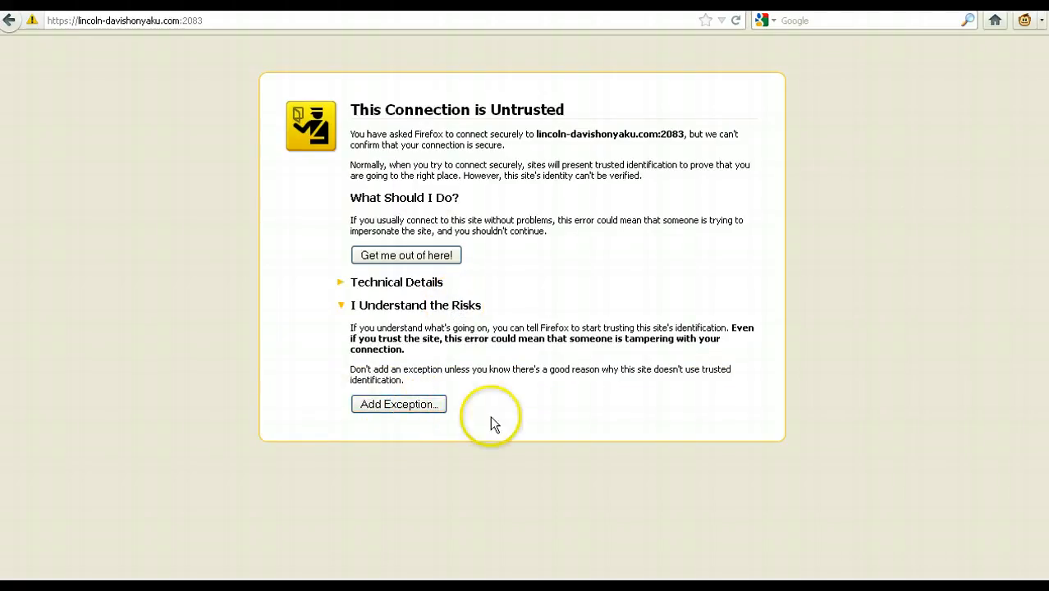
left_click(430, 407)
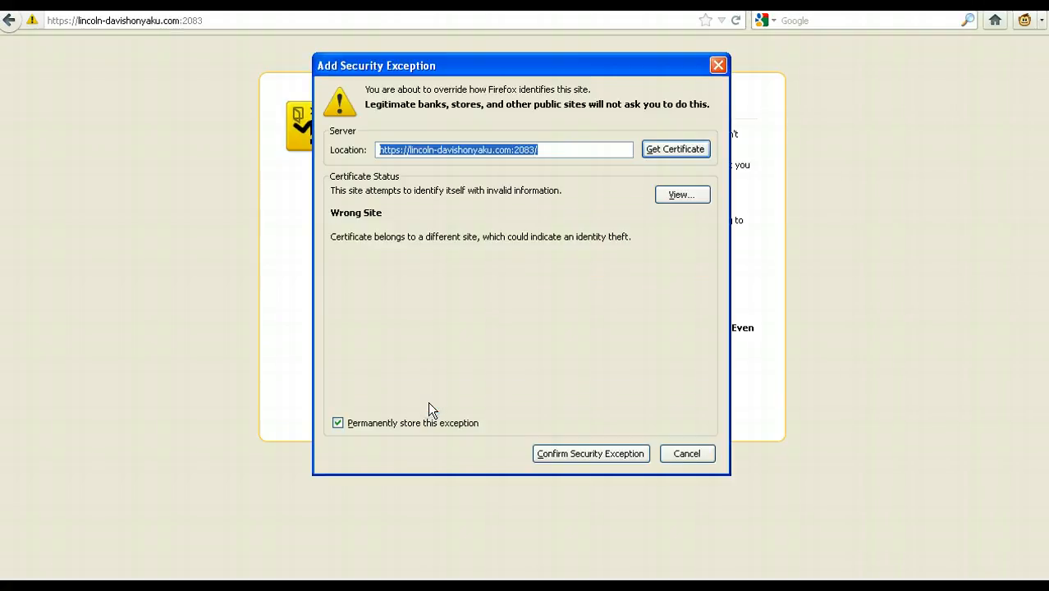
left_click(578, 454)
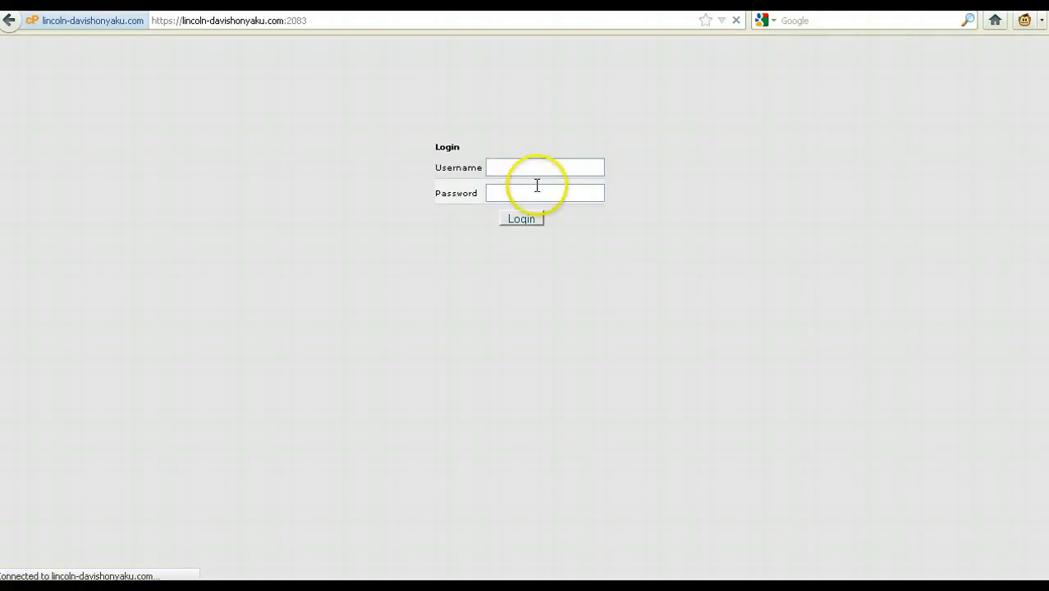
Log in to cPanel with the account username and password, declining Firefox's password saving
left_click(566, 165)
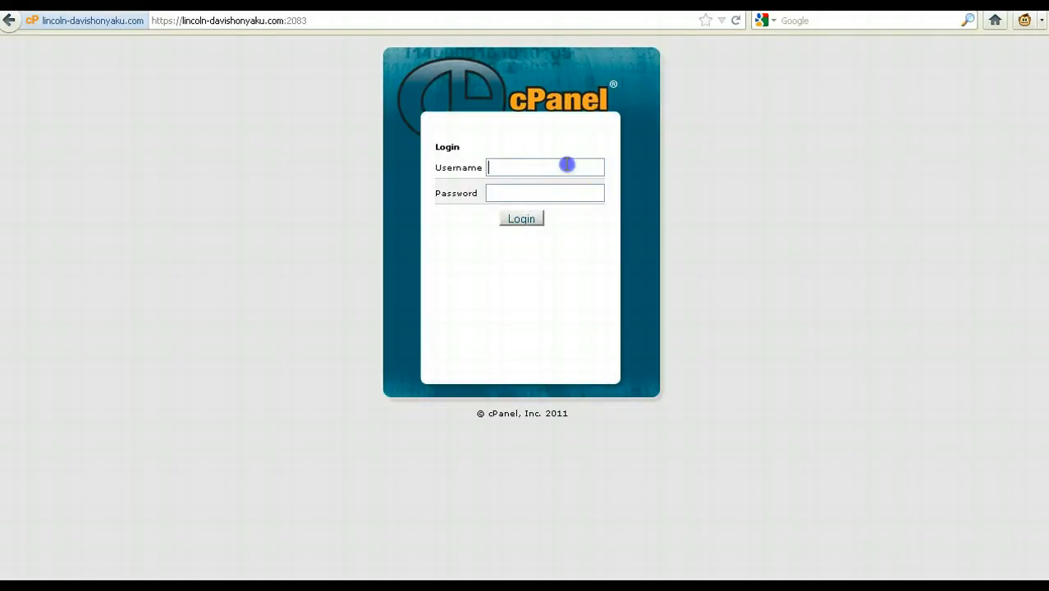
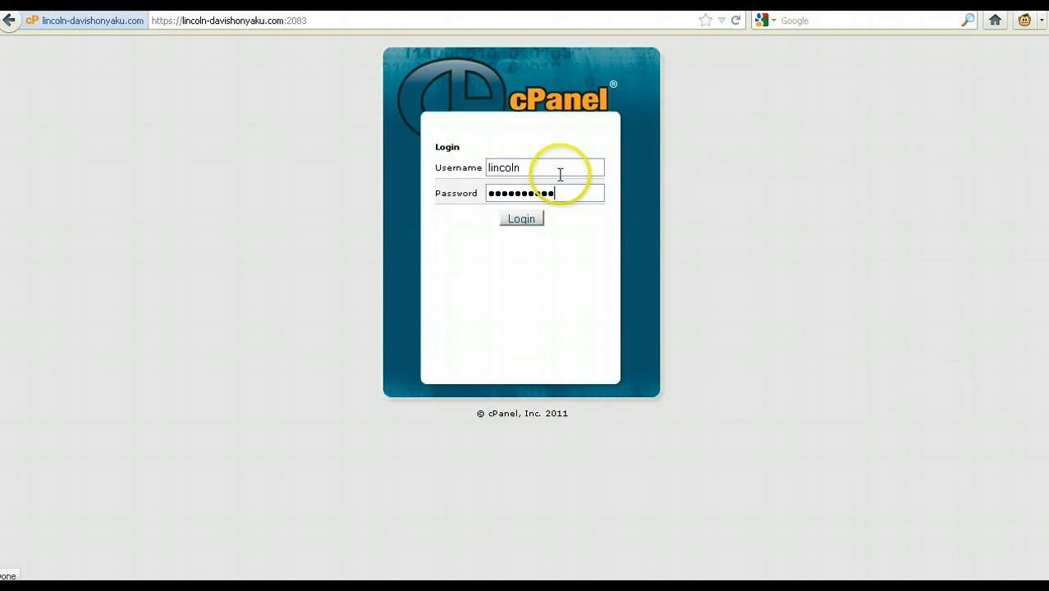
left_click(528, 223)
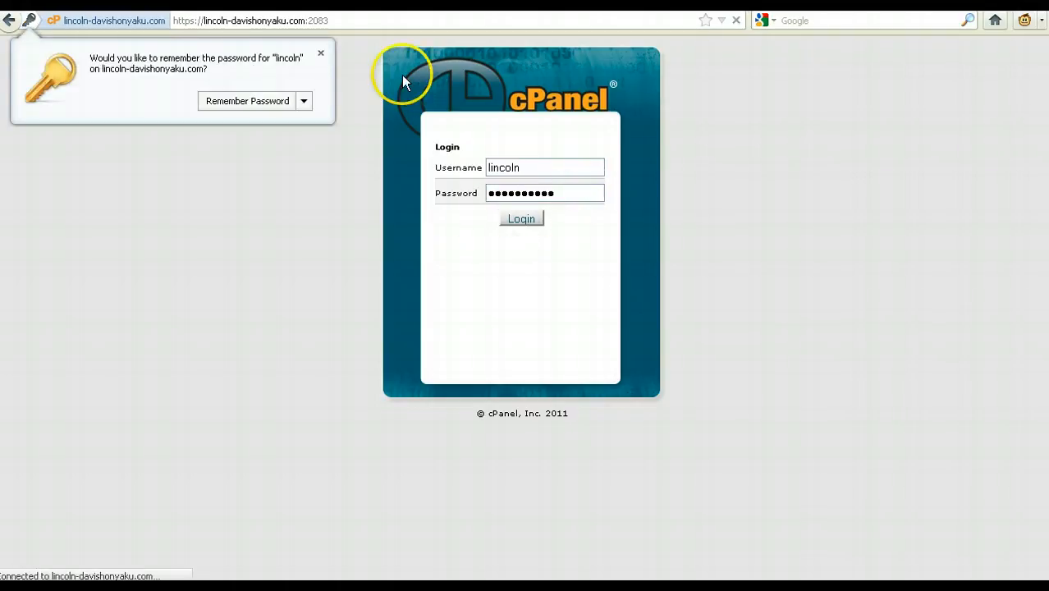
left_click(320, 53)
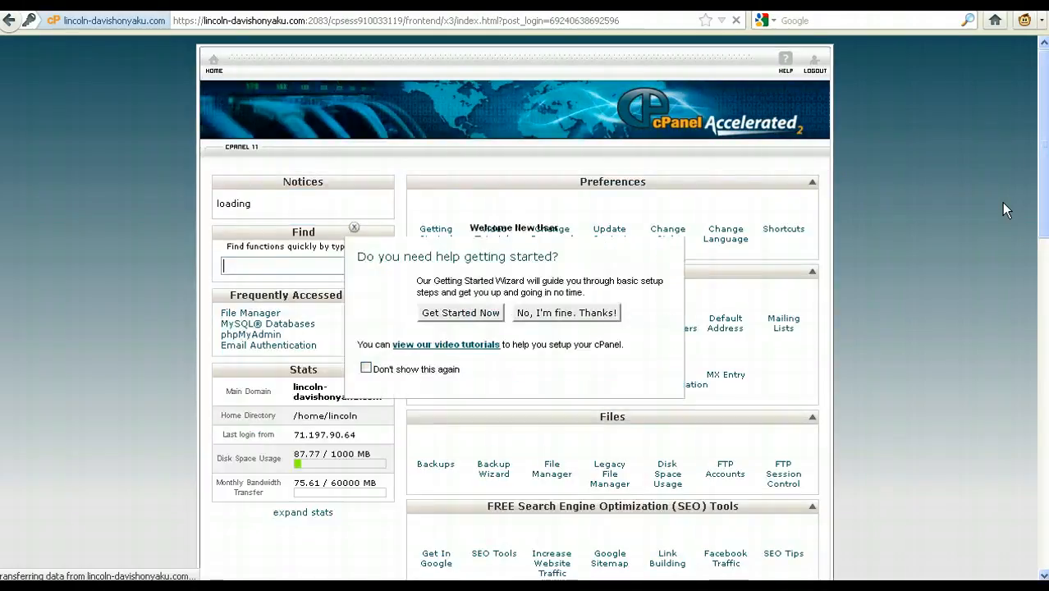
Decline the getting-started wizard and scroll through the cPanel tool sections like Mail, Files and Logs
left_click(565, 313)
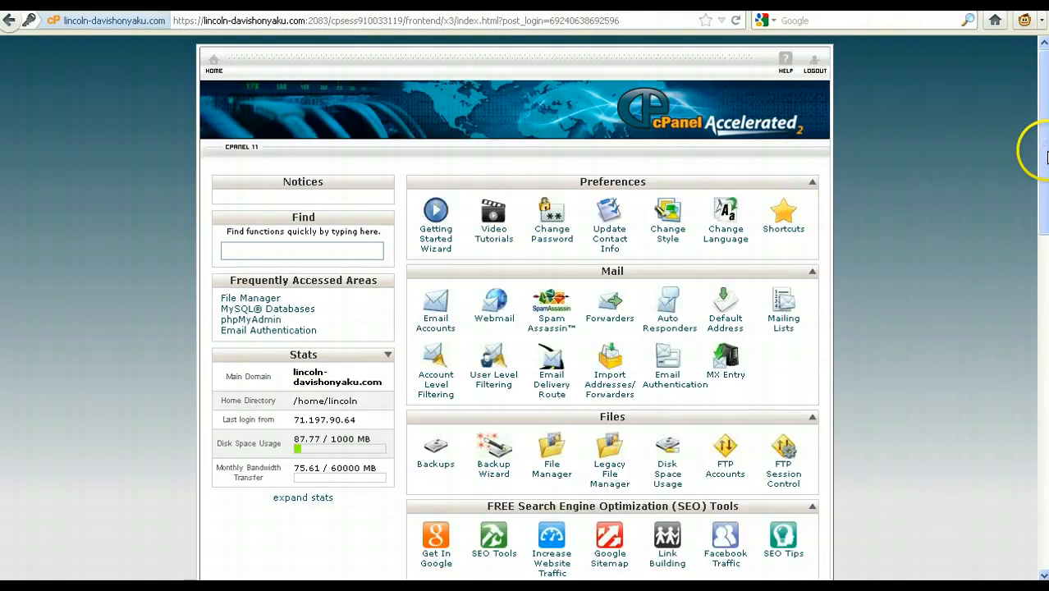
left_click_drag(1040, 160, 1038, 285)
left_click_drag(1045, 358, 1047, 445)
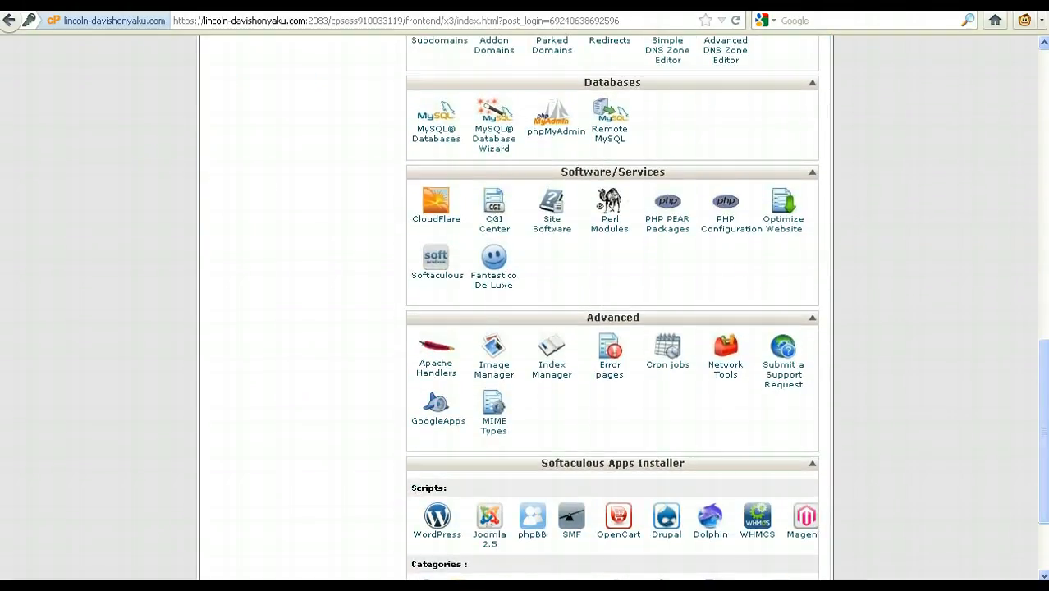
left_click(564, 2)
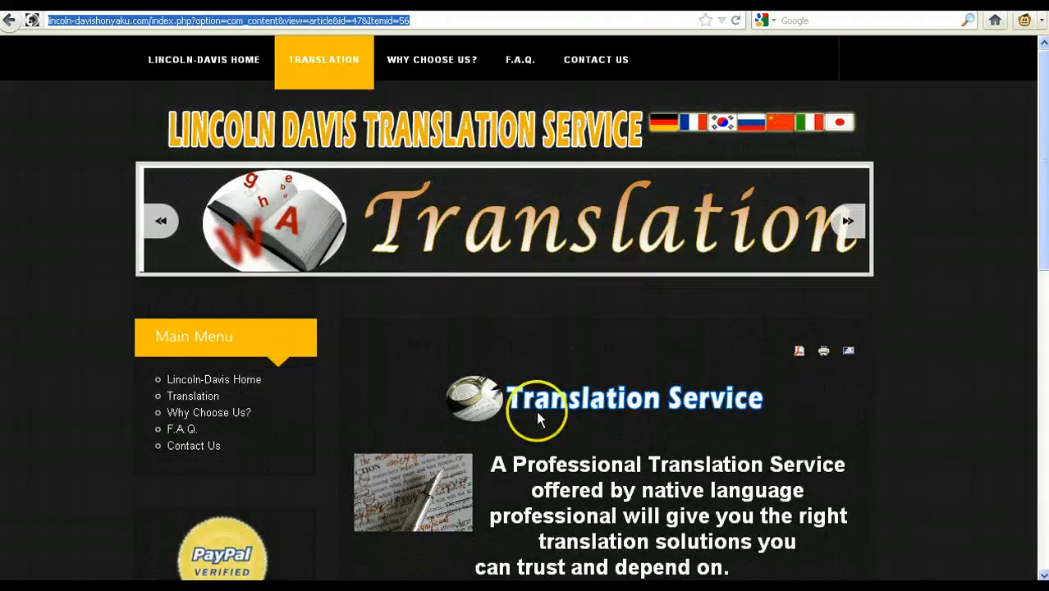
left_click(371, 2)
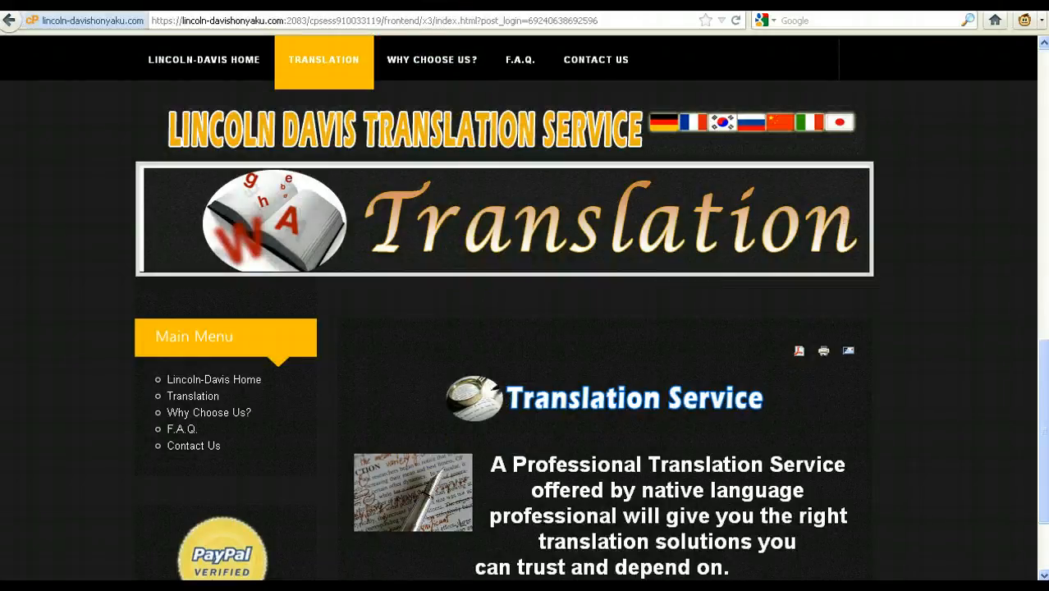
left_click_drag(1044, 437, 1030, 136)
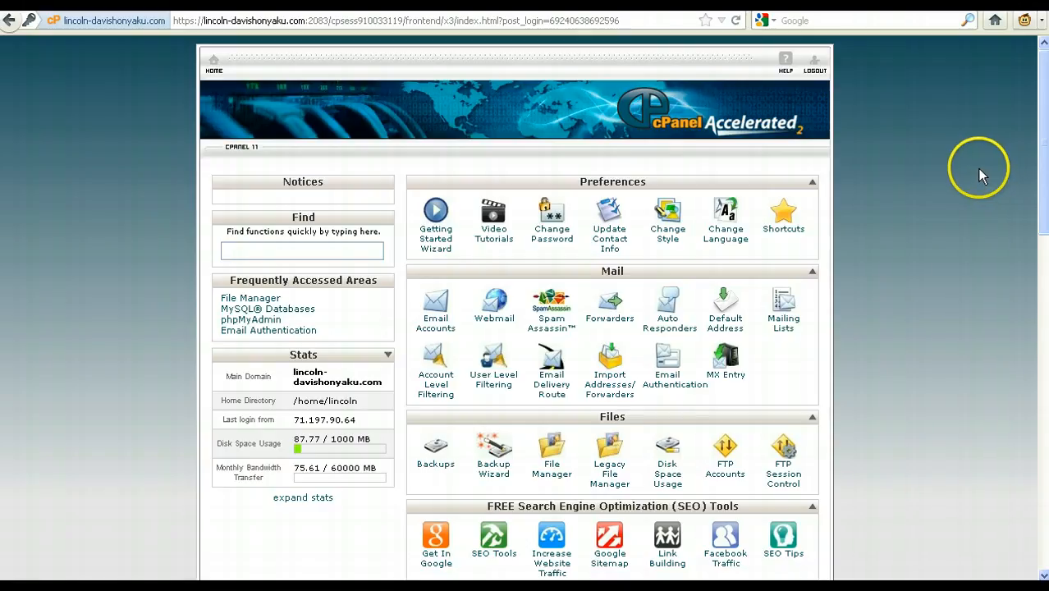
left_click_drag(1041, 191, 1030, 243)
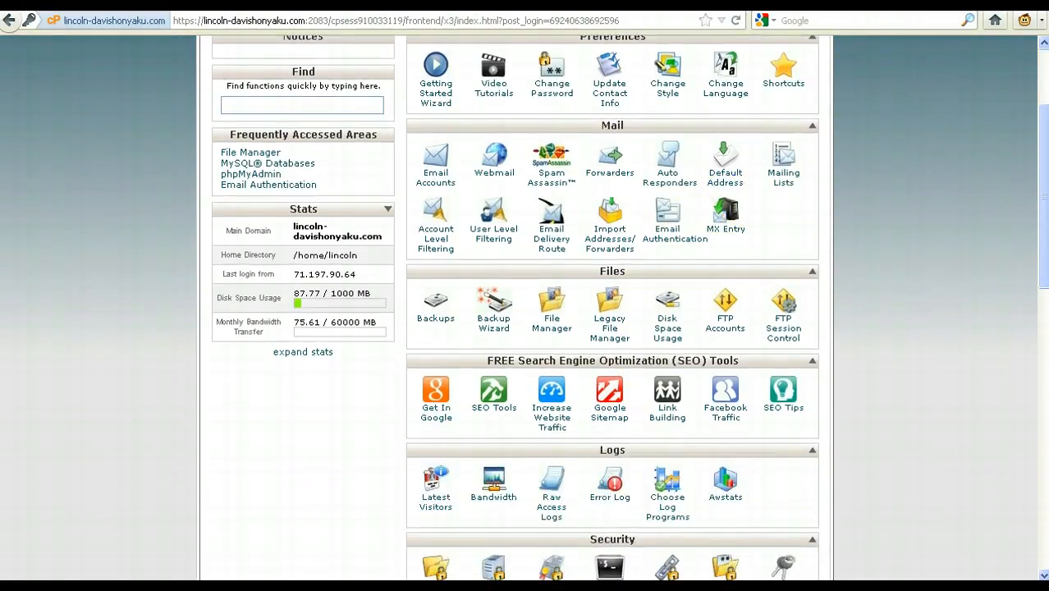
left_click_drag(1032, 281, 1036, 230)
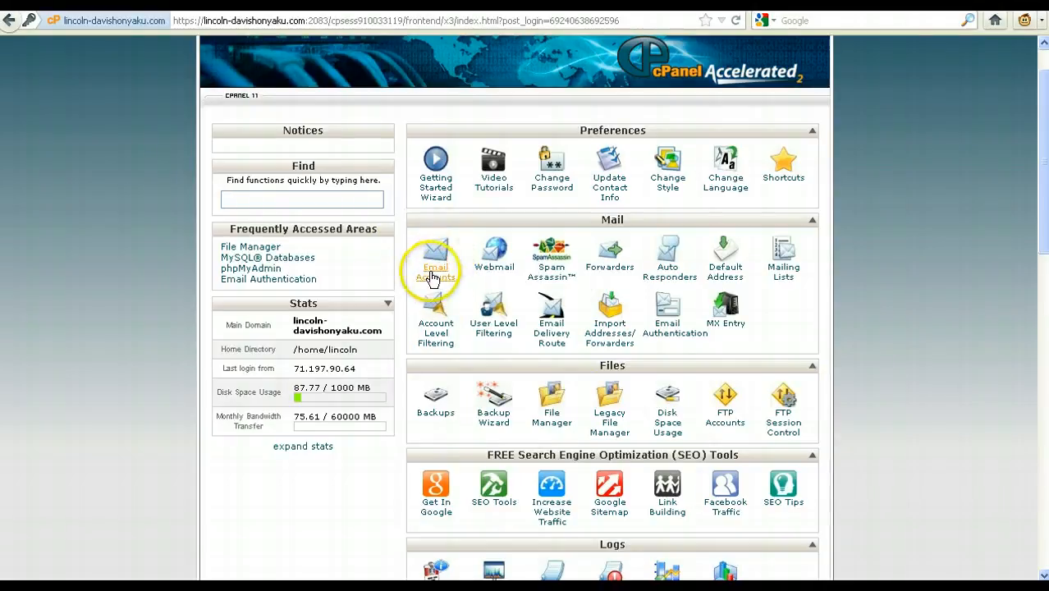
scroll(948, 325, "down", 4)
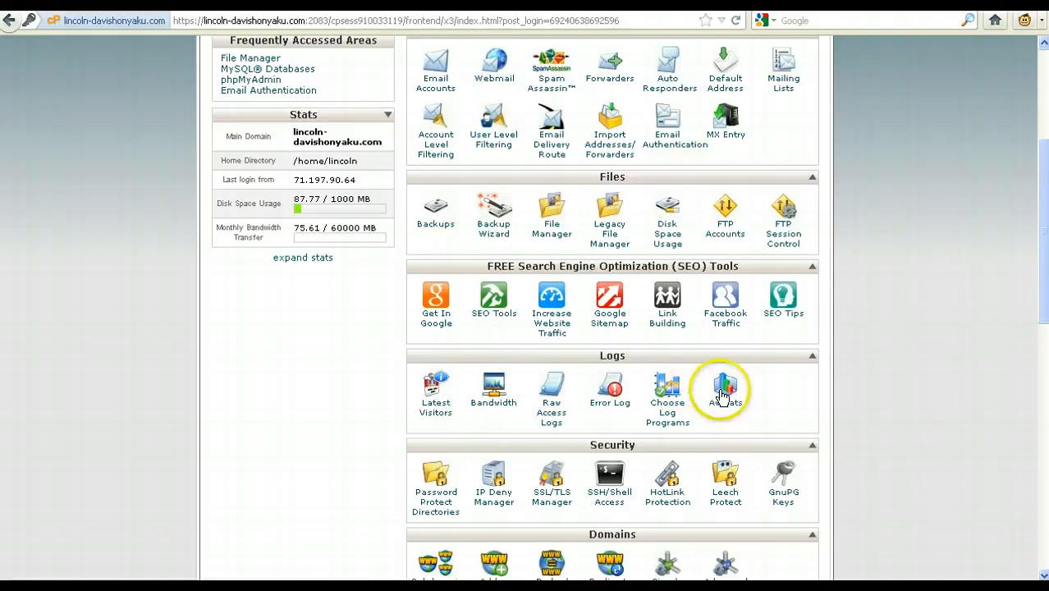
left_click(435, 387)
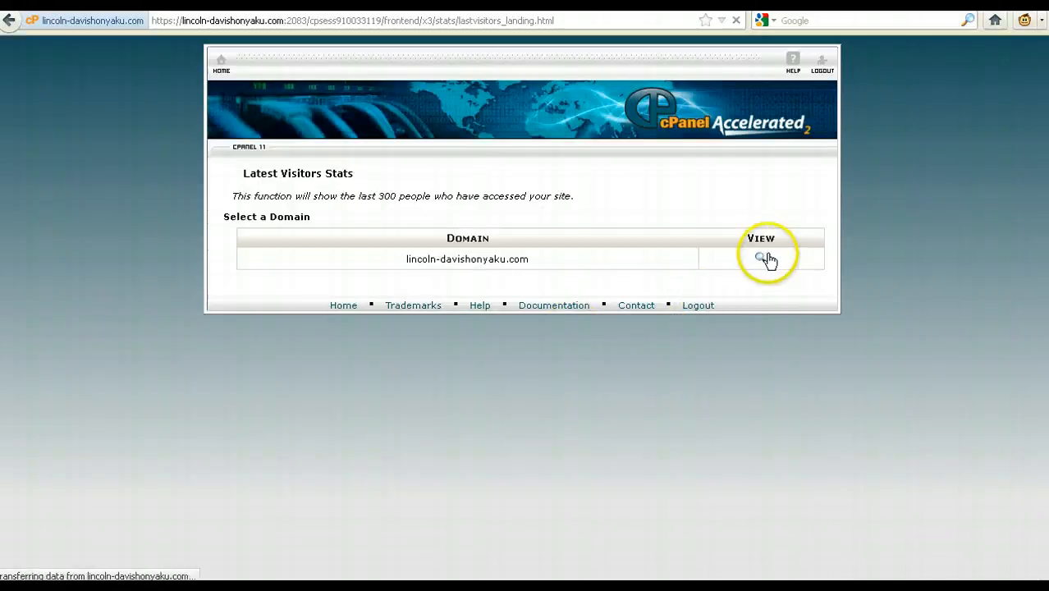
left_click(763, 258)
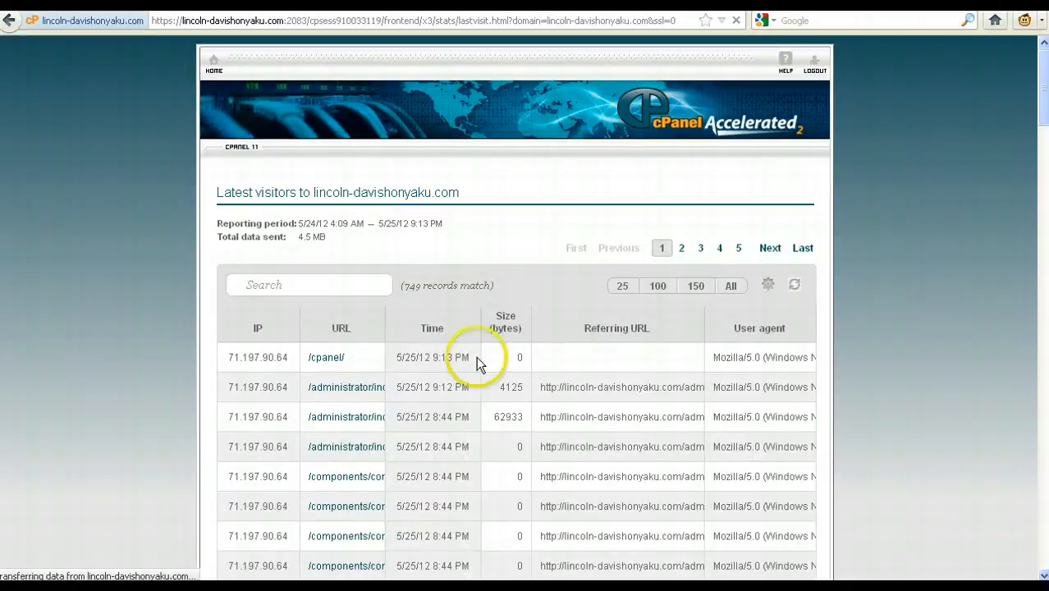
left_click(1041, 284)
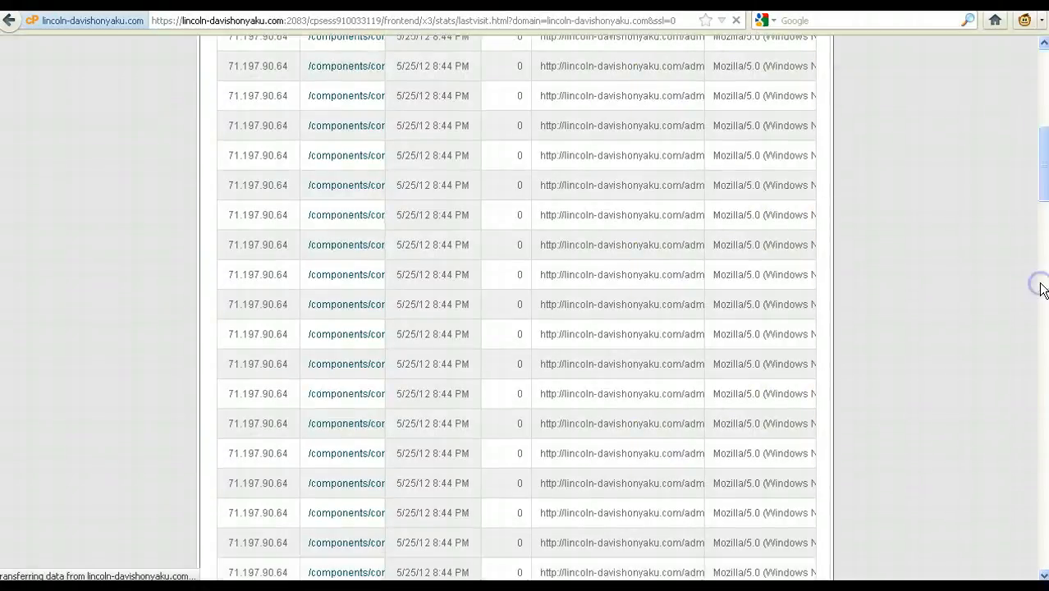
left_click_drag(1043, 184, 1044, 51)
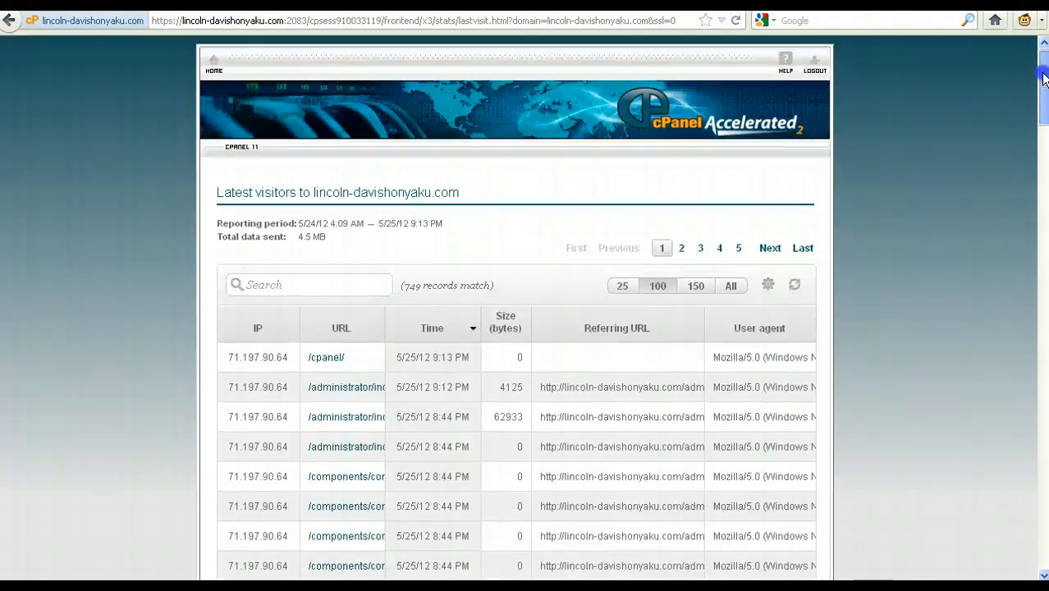
left_click(213, 64)
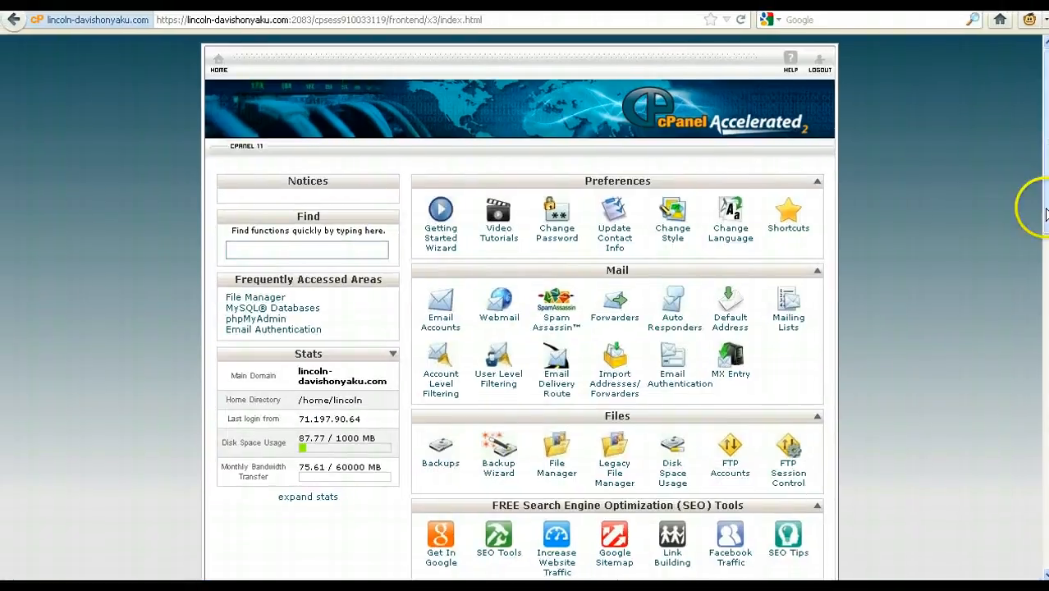
Open Awstats, view the domain's May 2012 statistics report, then go back to the domain list
left_click_drag(1045, 217, 1043, 313)
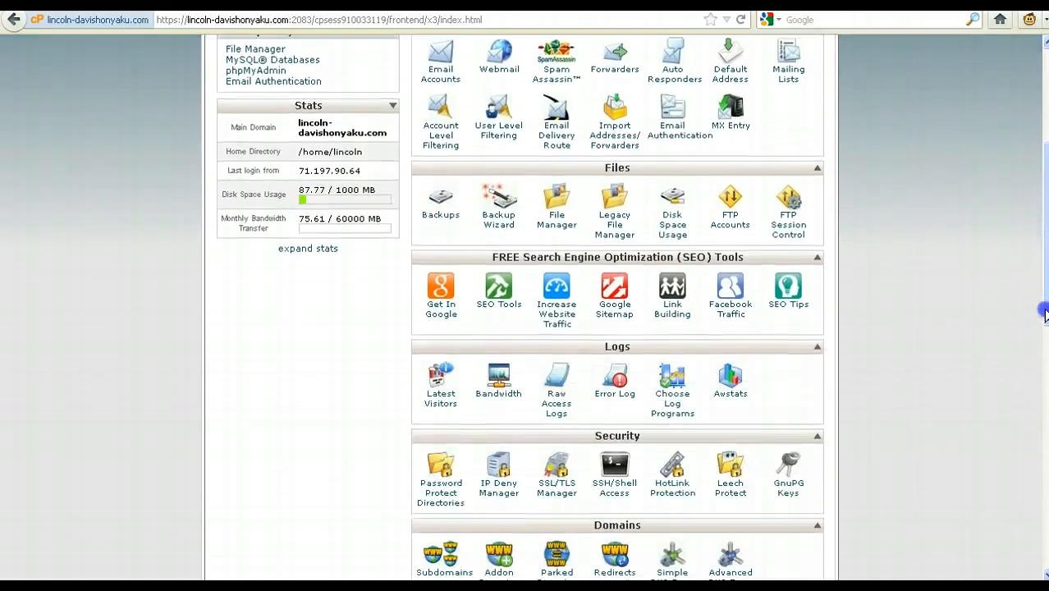
left_click(738, 376)
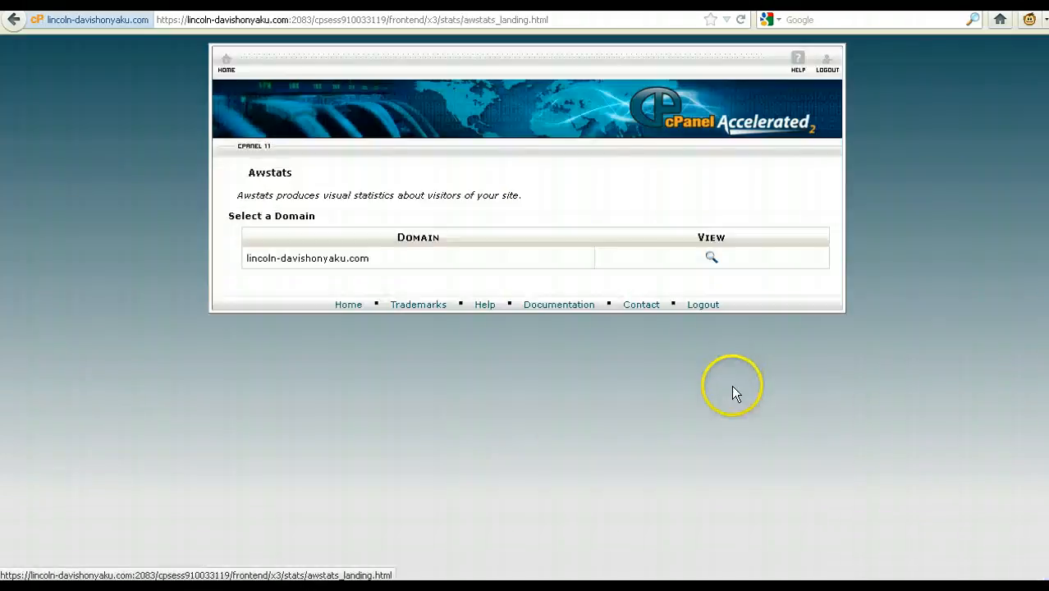
left_click(710, 258)
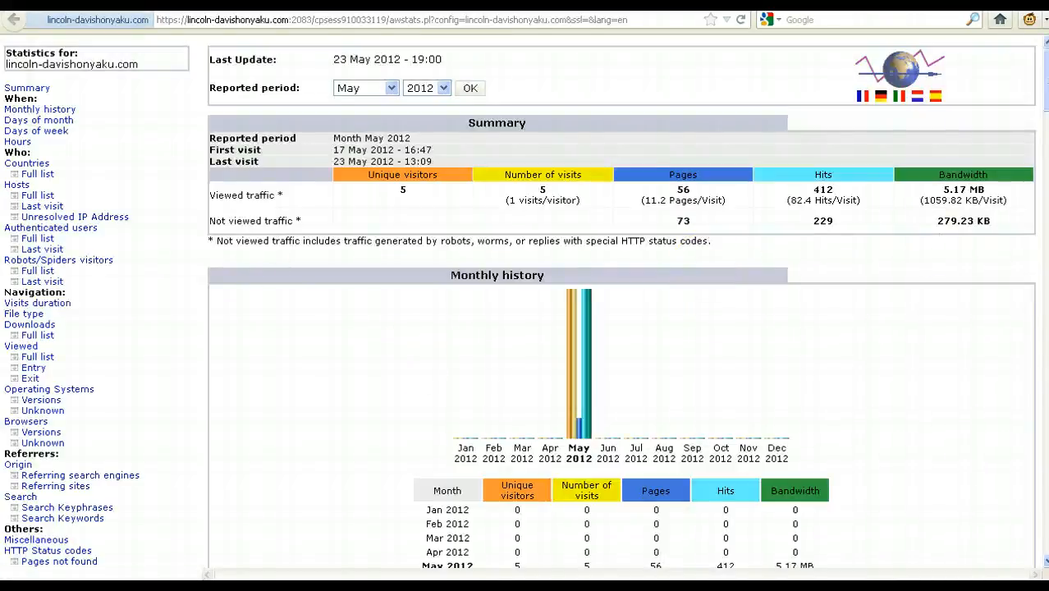
mouse_move(1044, 100)
left_mouse_down()
mouse_move(1044, 185)
mouse_move(1044, 98)
left_mouse_up()
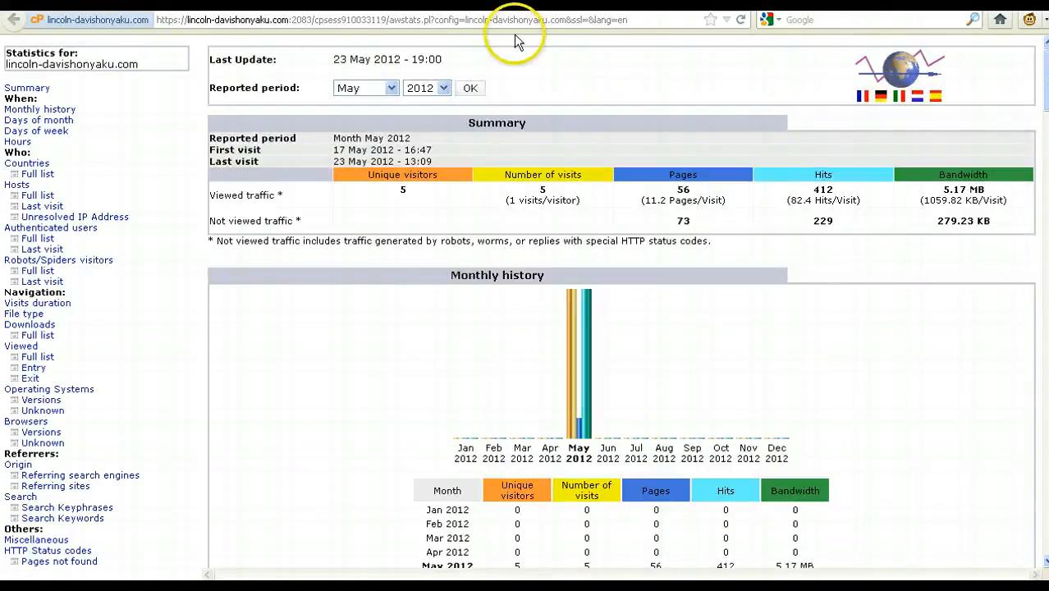
left_click(548, 3)
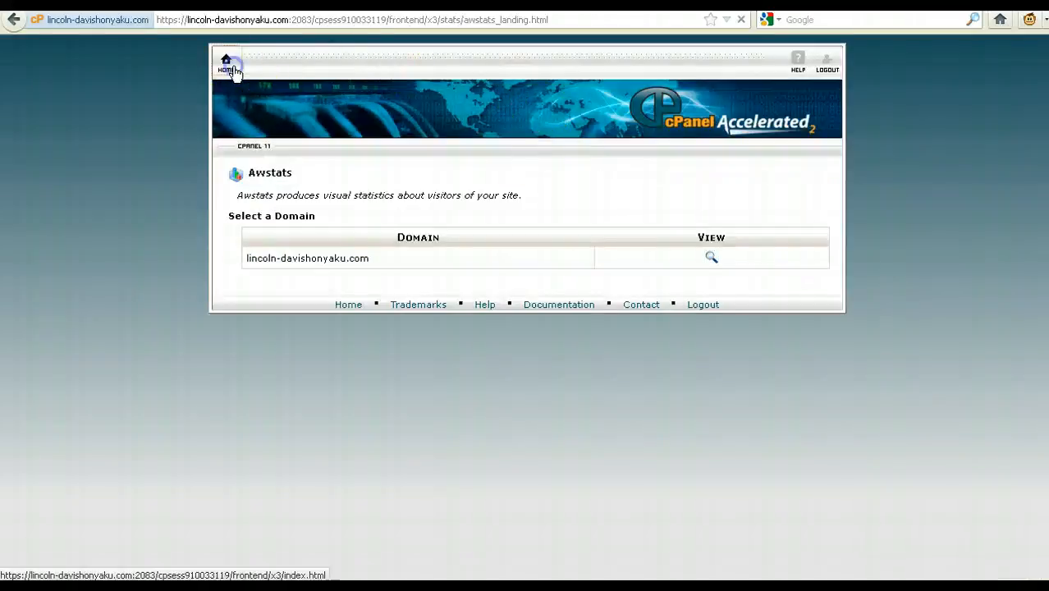
Return to the cPanel home and open the Video Tutorials list, scrolling through the guides
left_click(228, 66)
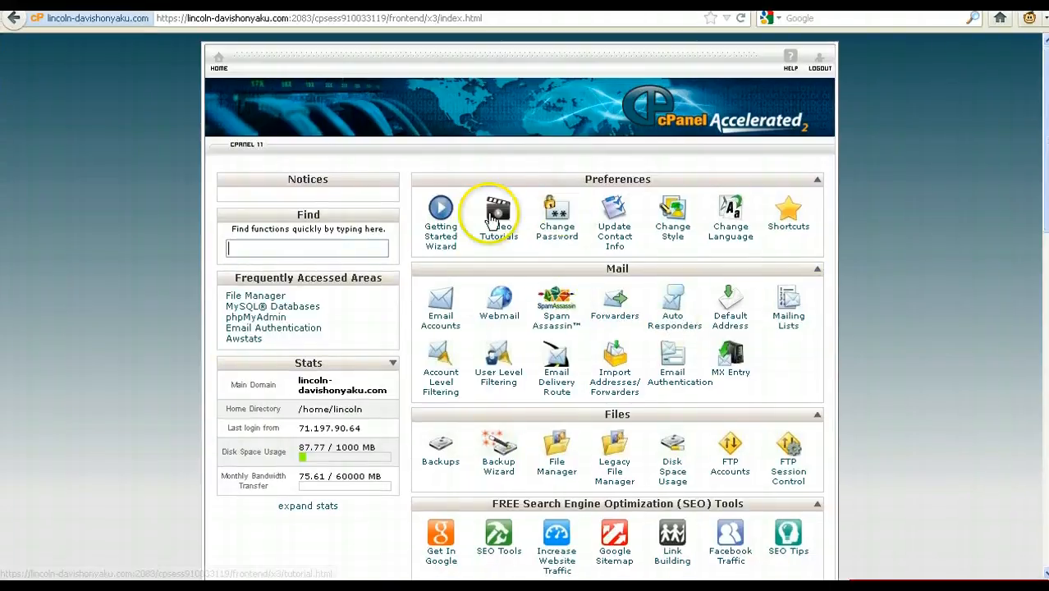
left_click_drag(1044, 232, 1031, 546)
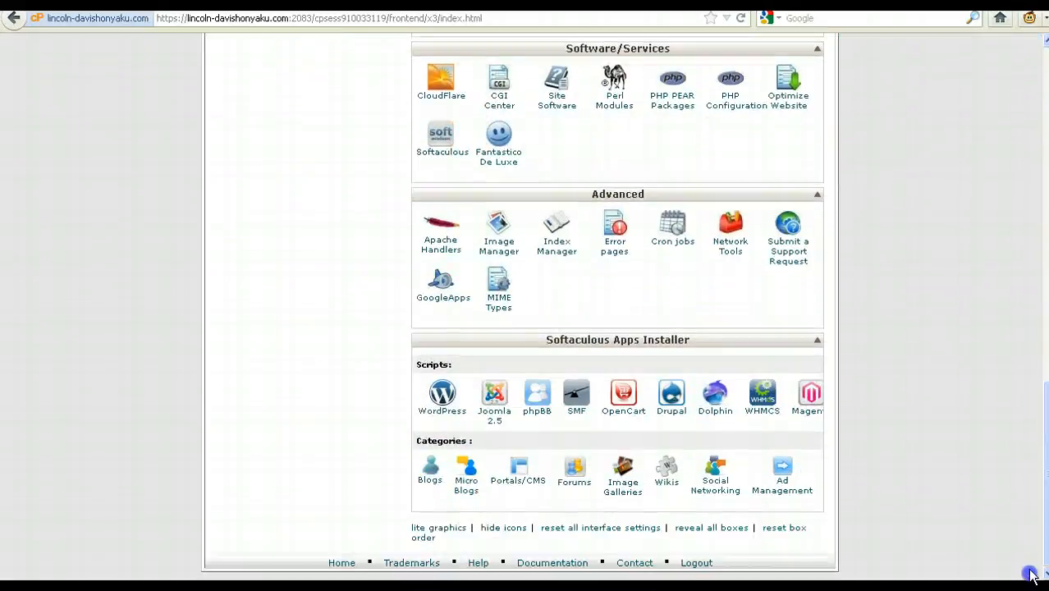
scroll(764, 288, "up", 10)
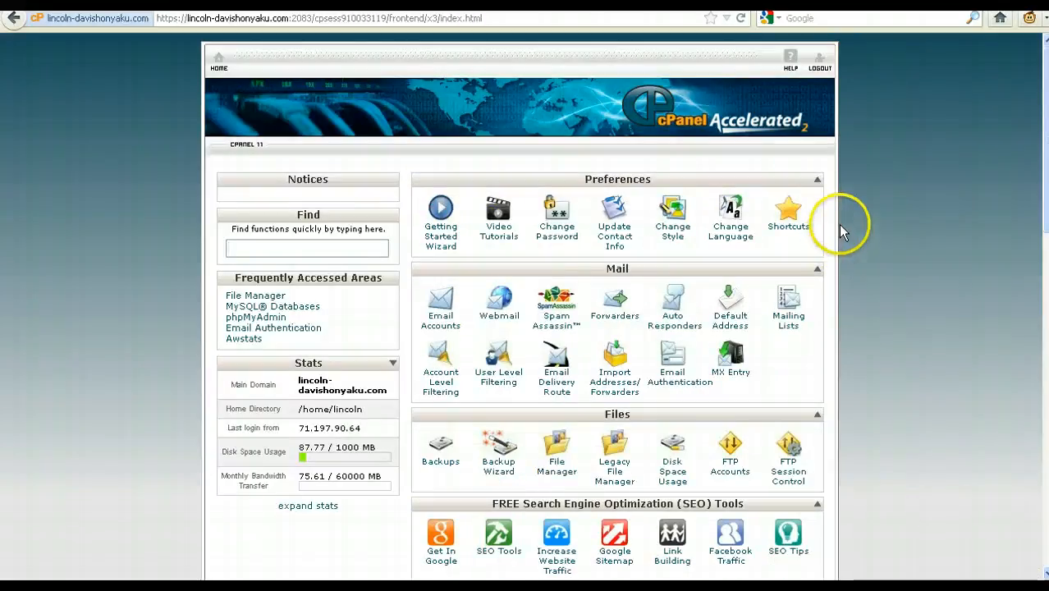
left_click(495, 216)
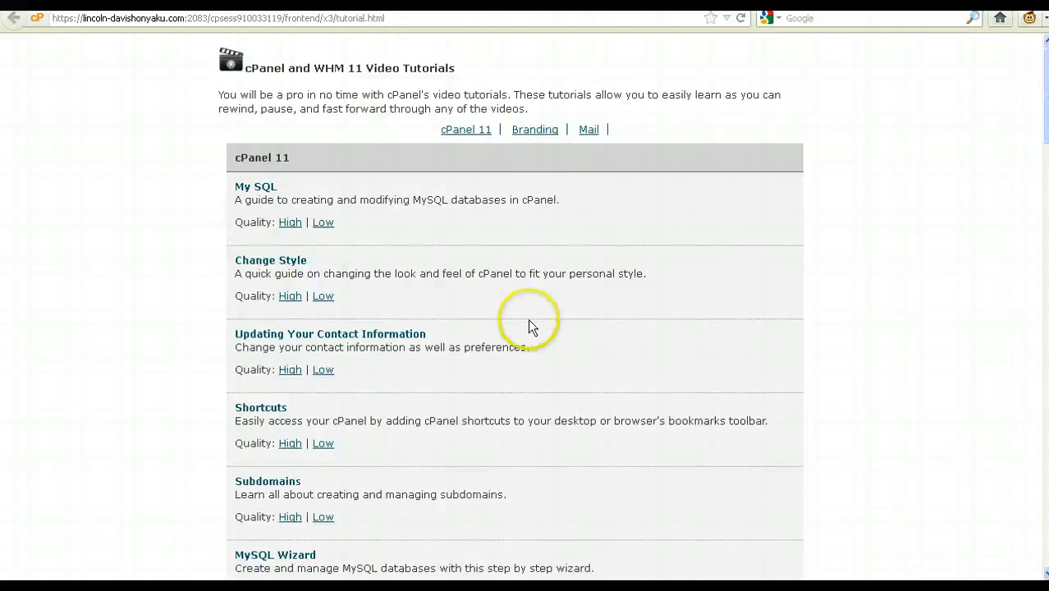
scroll(529, 321, "down", 10)
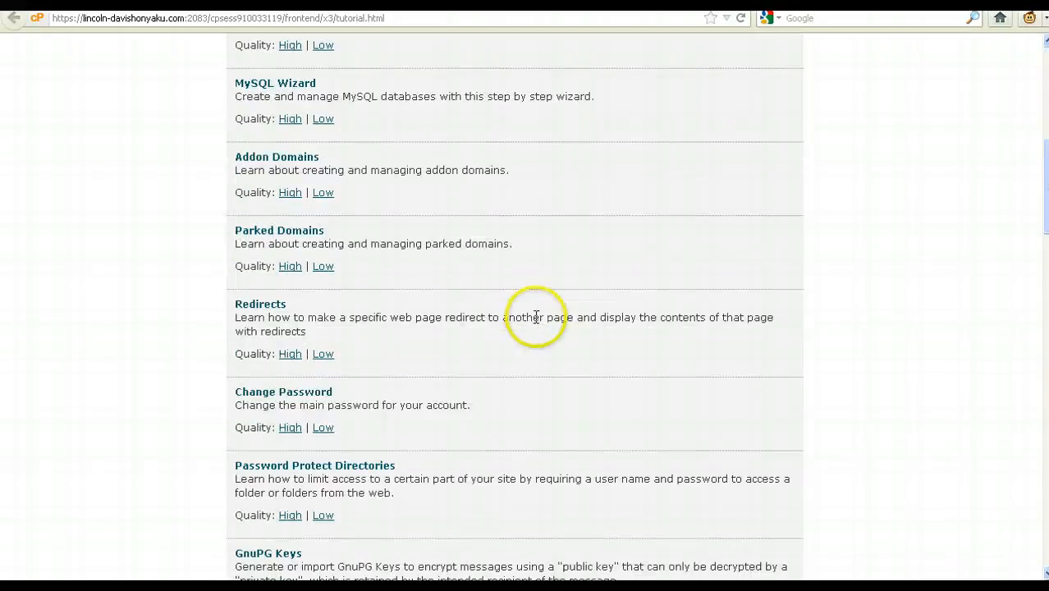
scroll(536, 317, "down", 12)
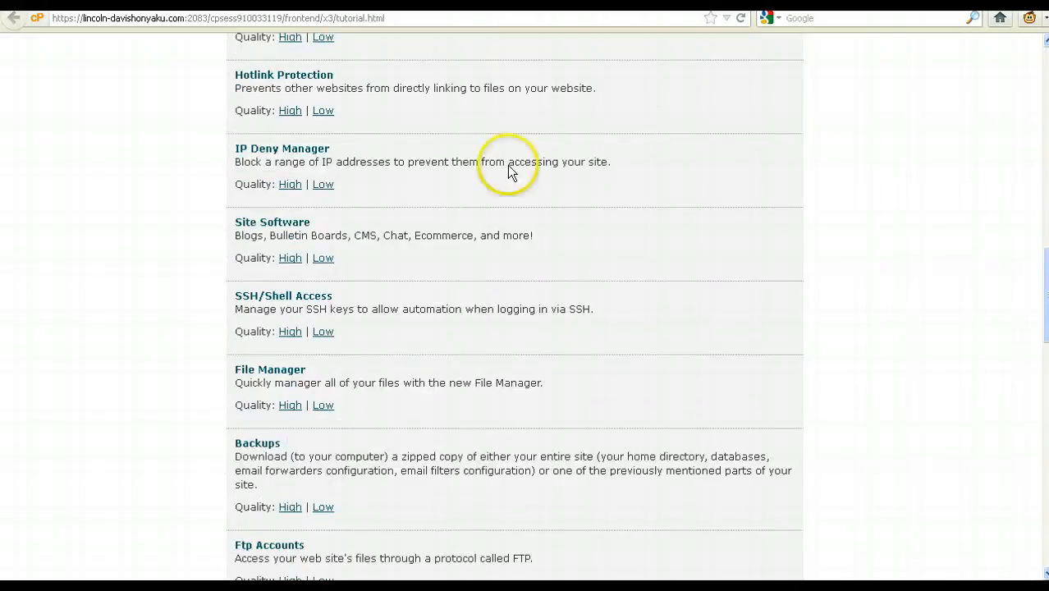
scroll(508, 168, "down", 2)
Move back and forth between the tutorials list and home page, finishing on the cPanel home
key("alt+Left")
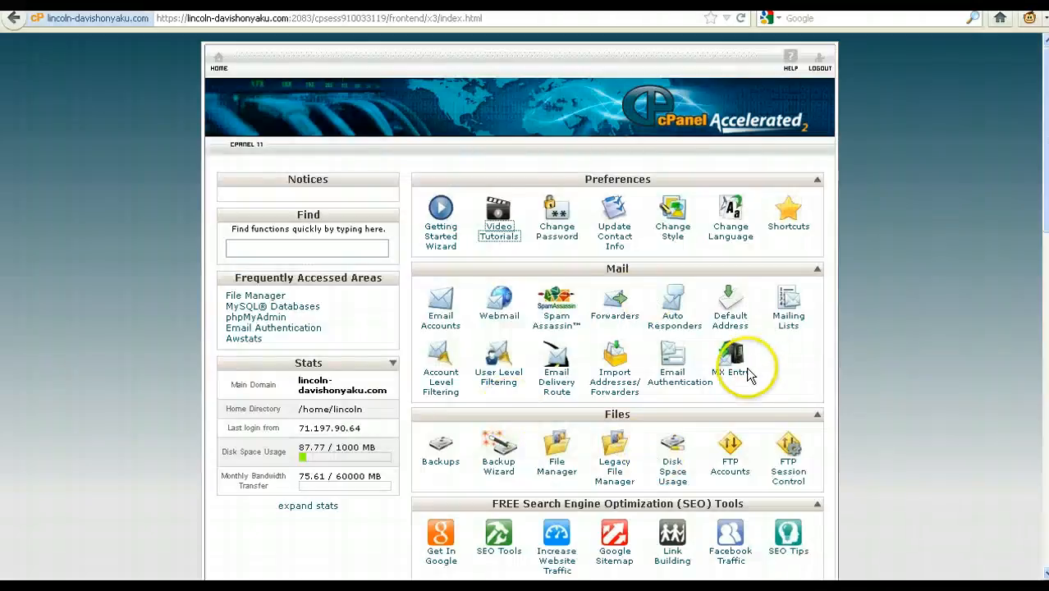
scroll(571, 471, "down", 8)
scroll(605, 293, "up", 8)
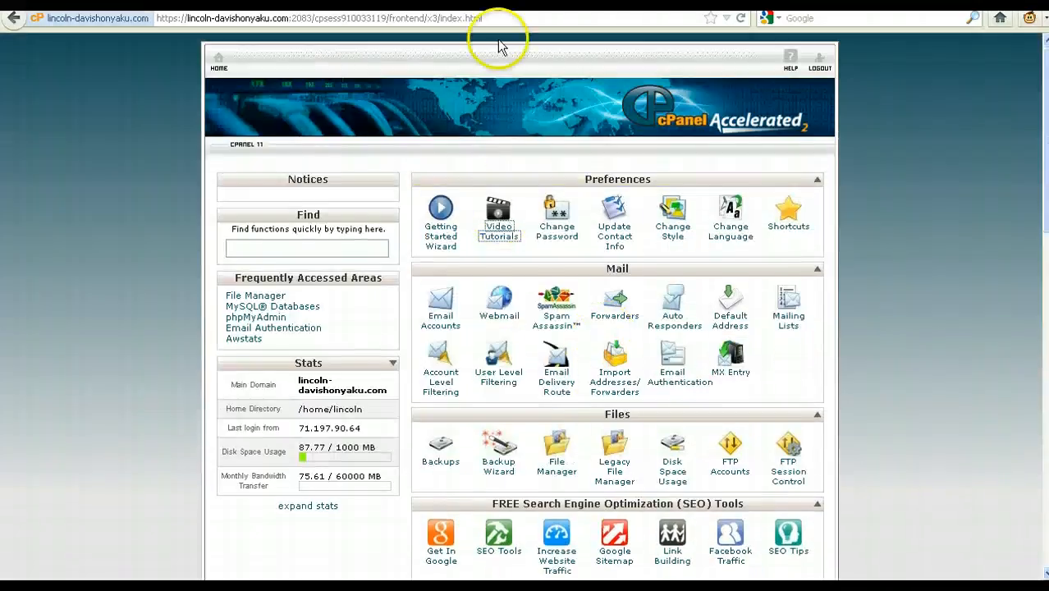
key("alt+Right")
scroll(585, 312, "down", 15)
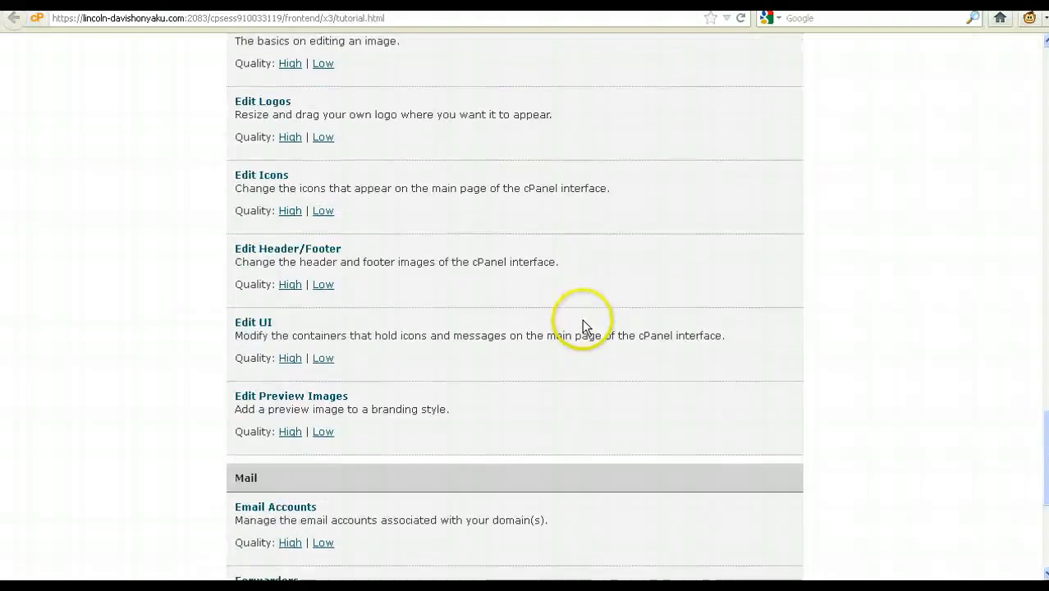
scroll(585, 312, "up", 15)
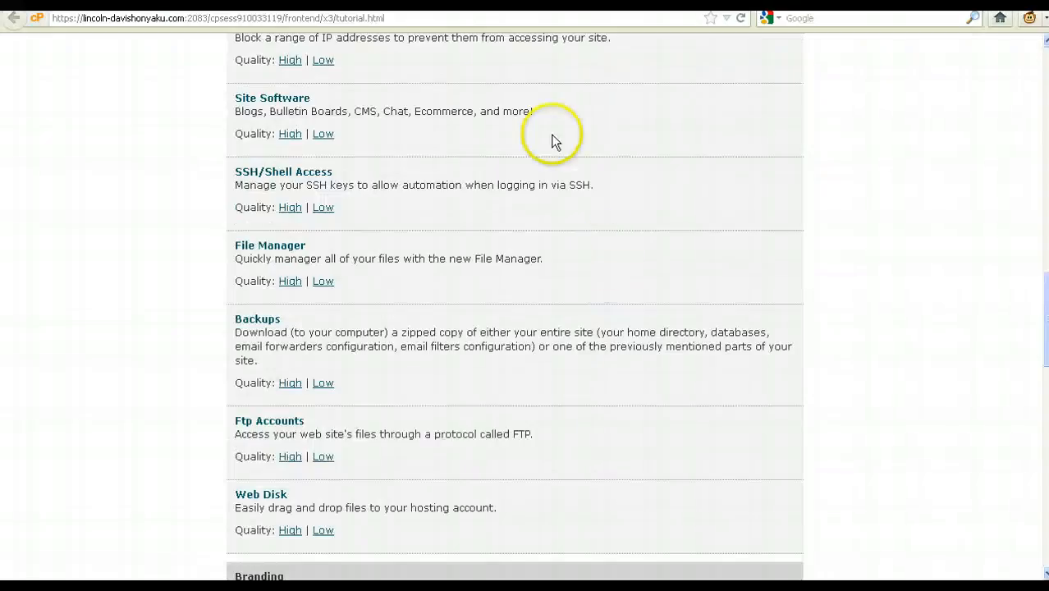
scroll(408, 172, "up", 12)
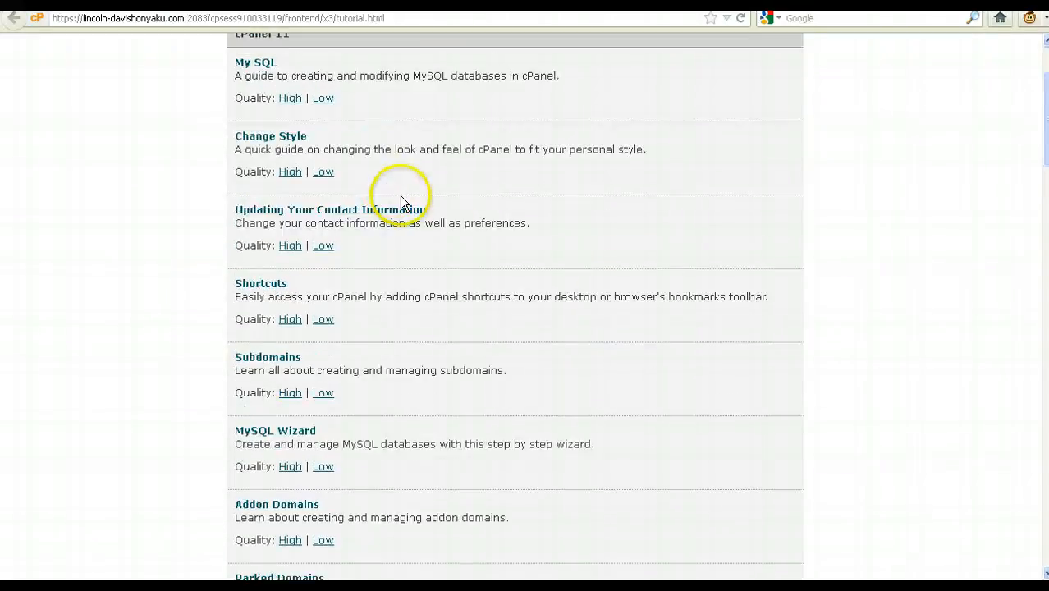
key("alt+Left")
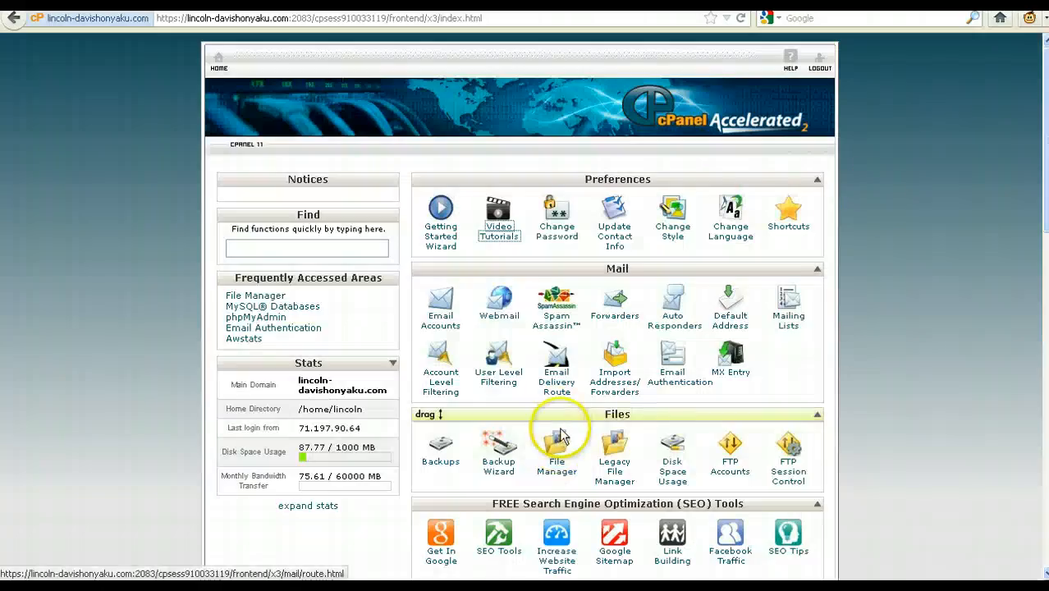
scroll(609, 411, "down", 5)
scroll(555, 304, "up", 5)
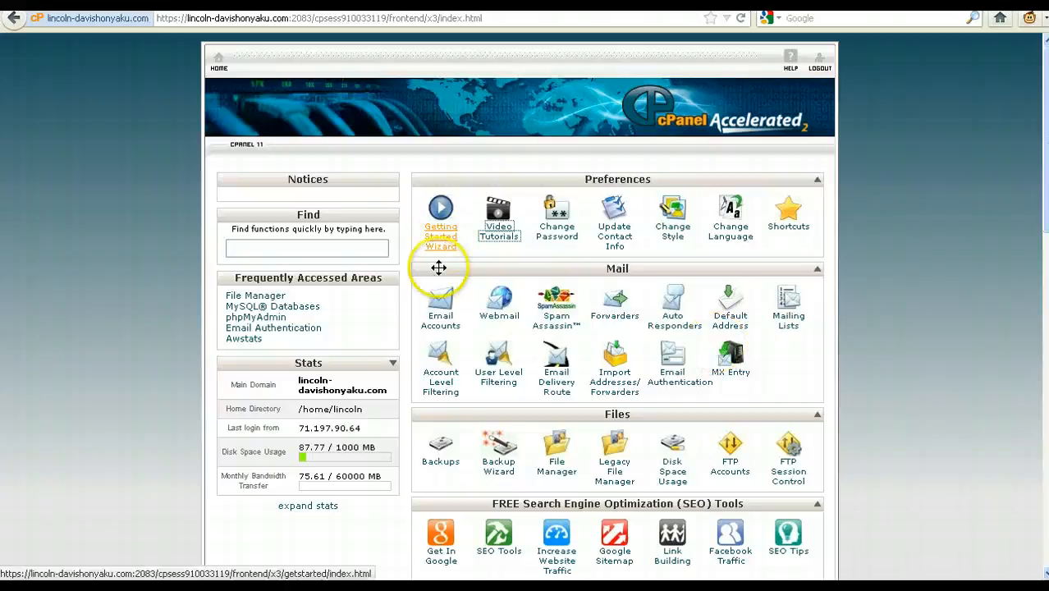
Create the 'honyaku' email account with a confirmed password and the 250 MB quota
left_click(440, 327)
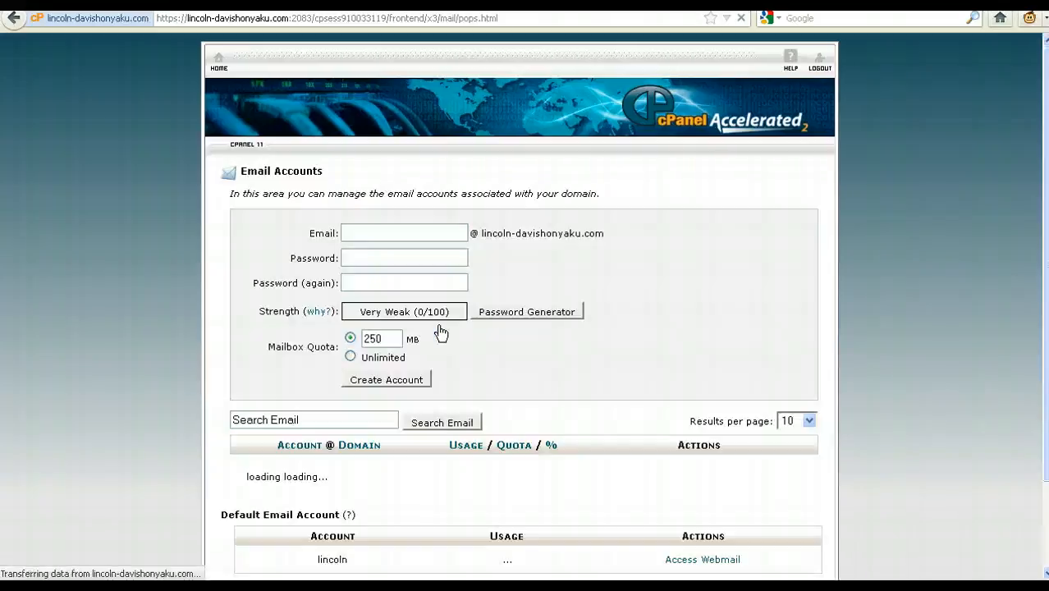
left_click(432, 232)
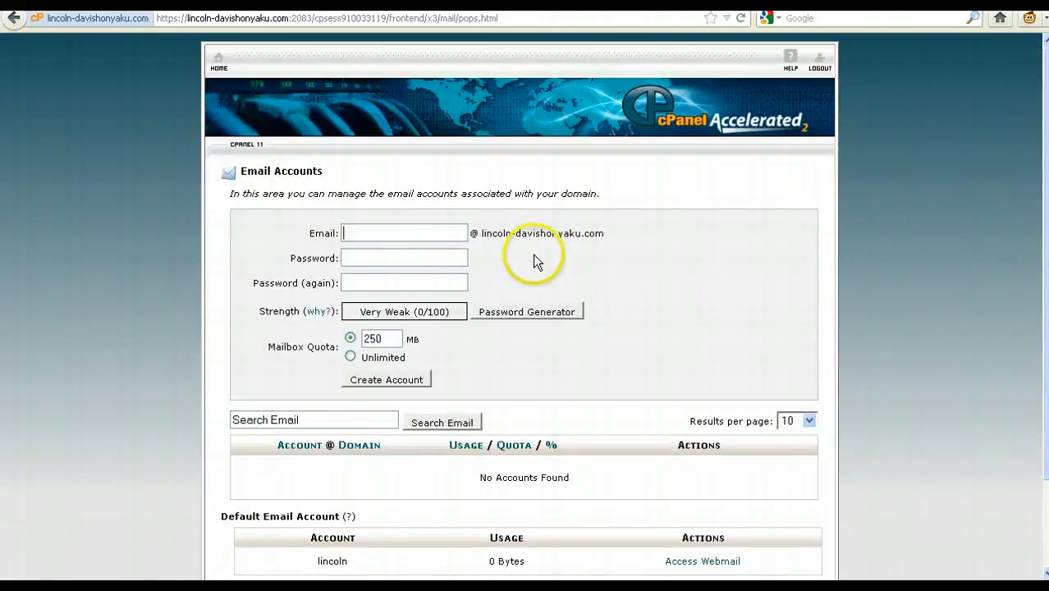
type("honyaku")
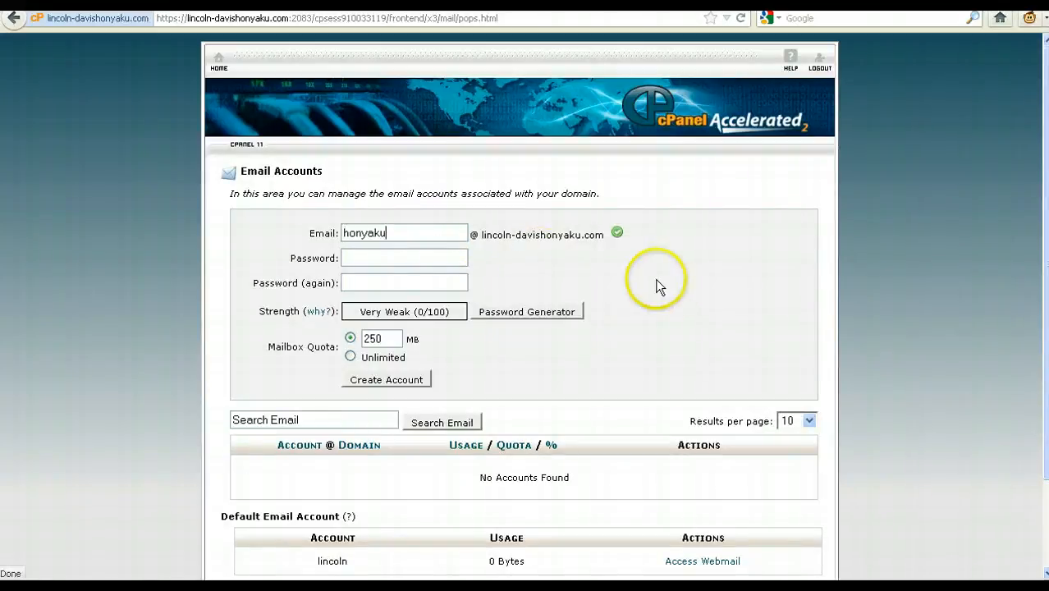
left_click(421, 260)
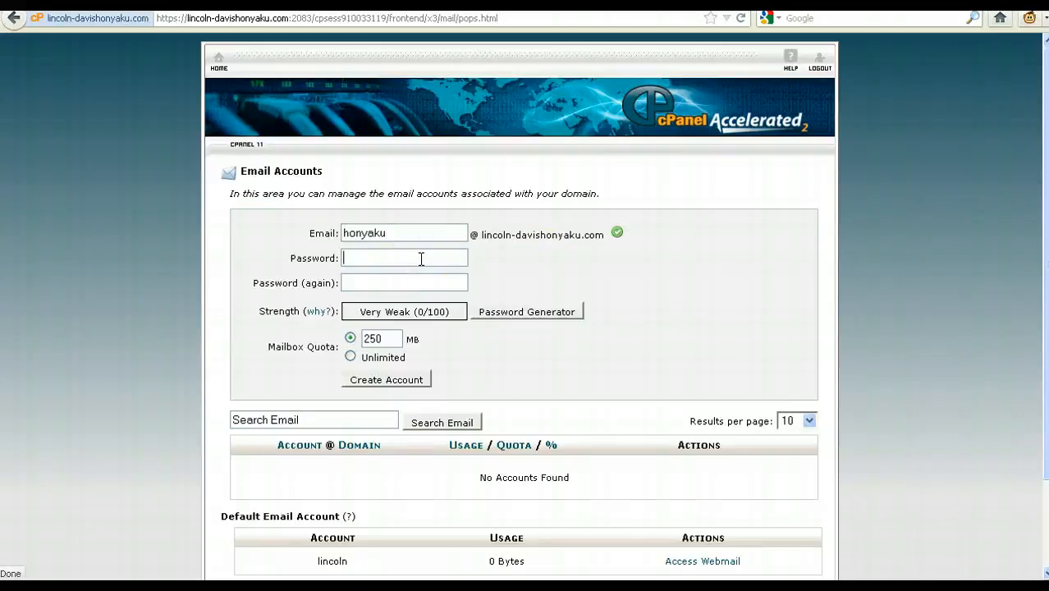
type("•••••••••")
key("Tab")
type("••••")
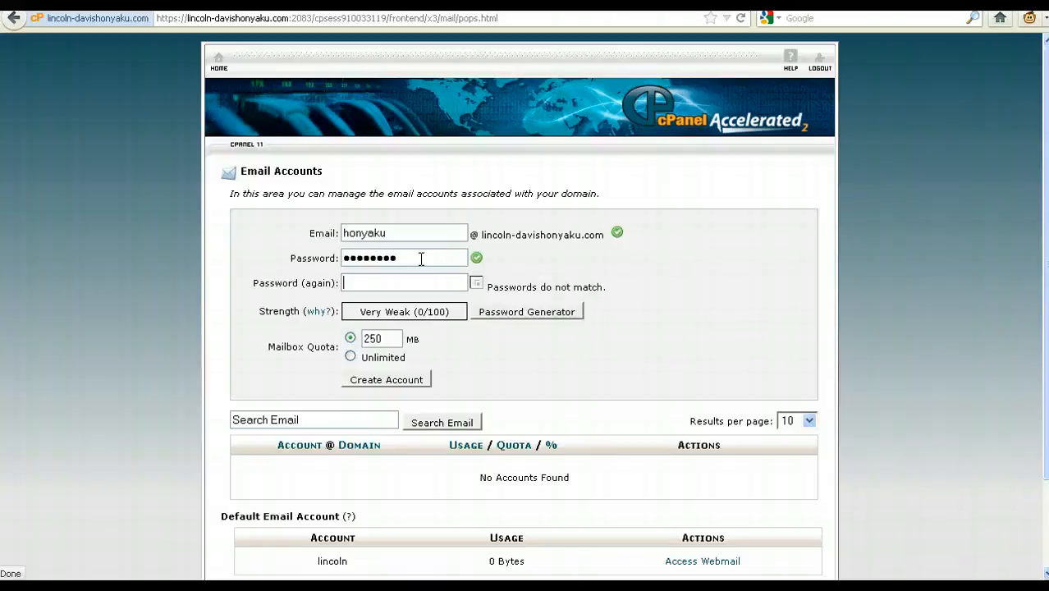
type("•••••")
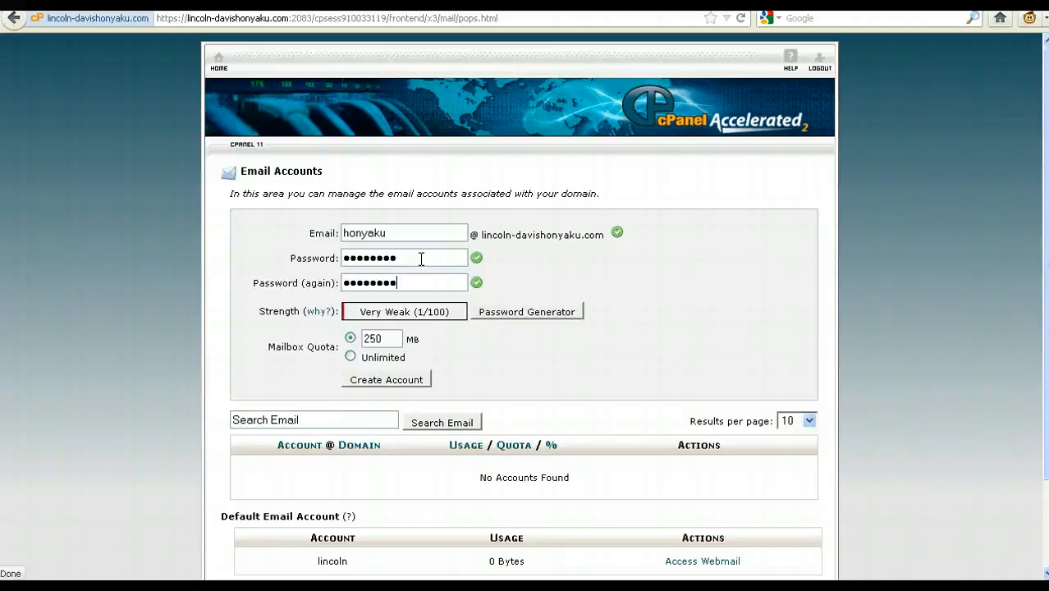
left_click(367, 382)
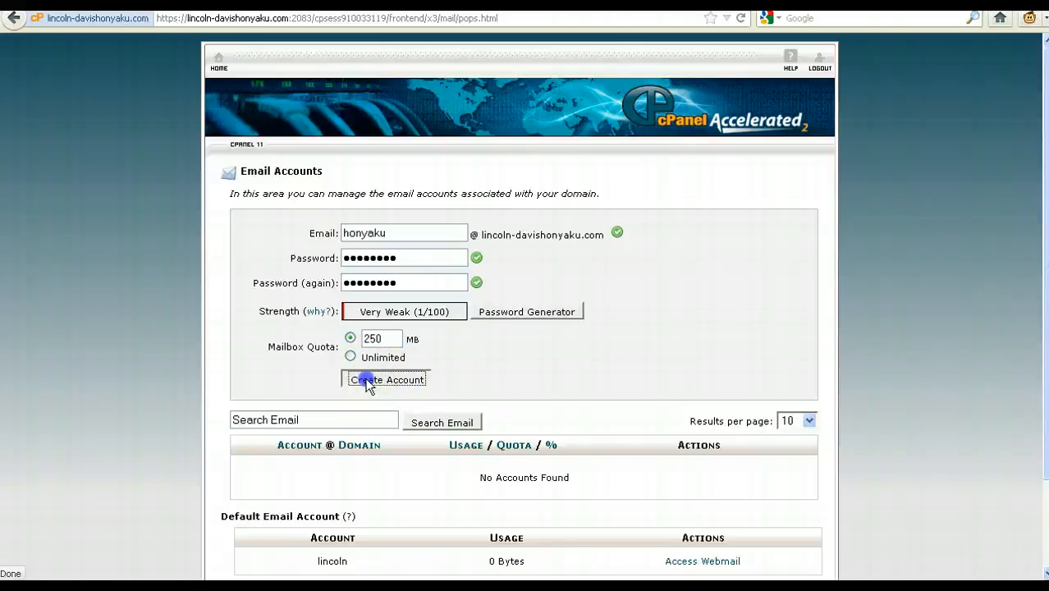
left_click_drag(439, 429, 591, 436)
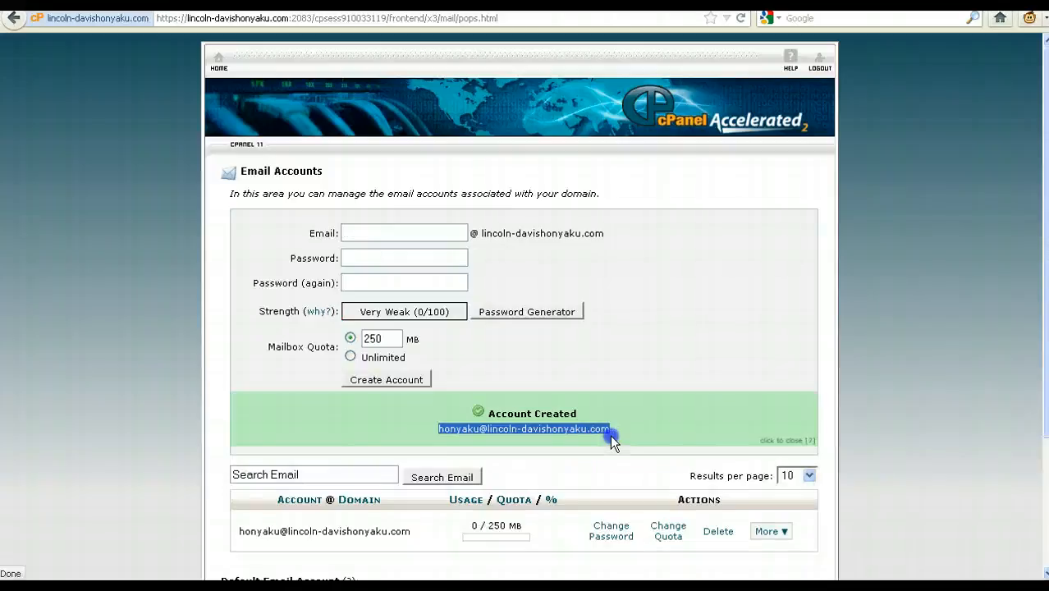
scroll(601, 443, "down", 3)
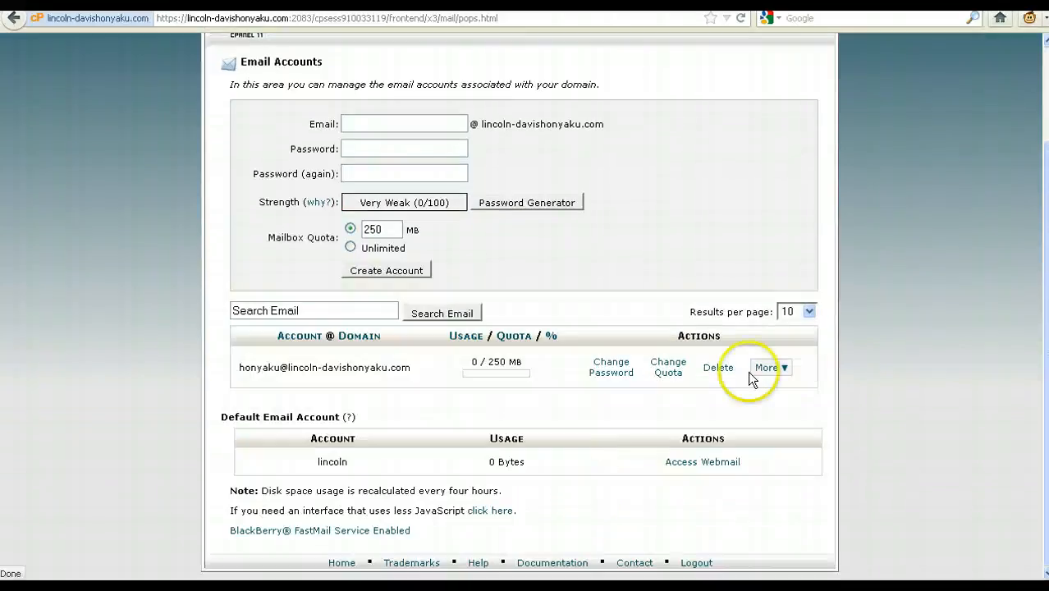
left_click(784, 379)
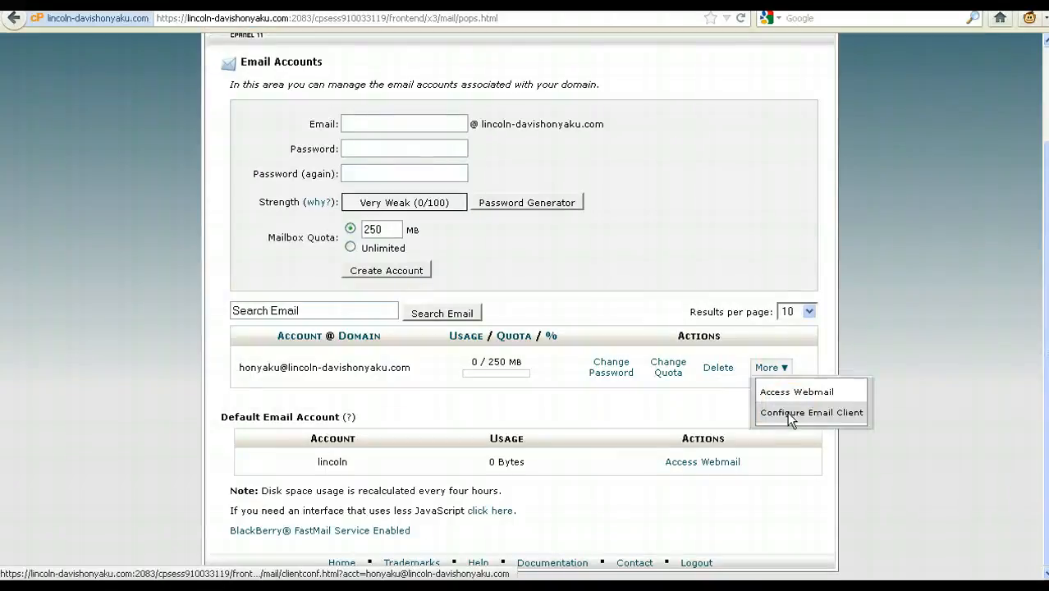
left_click(788, 414)
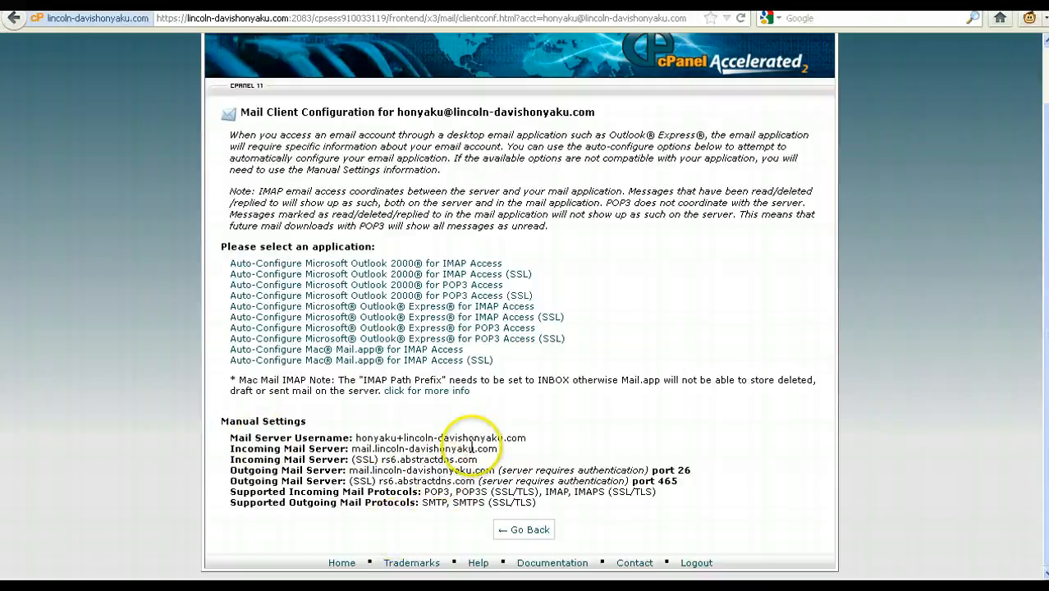
left_click(14, 18)
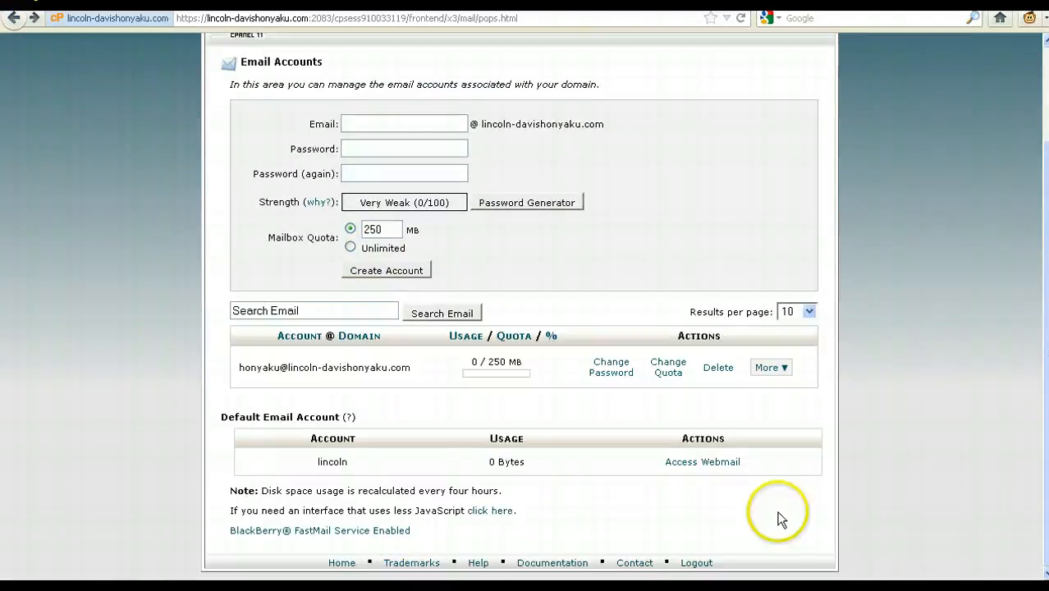
left_click(785, 368)
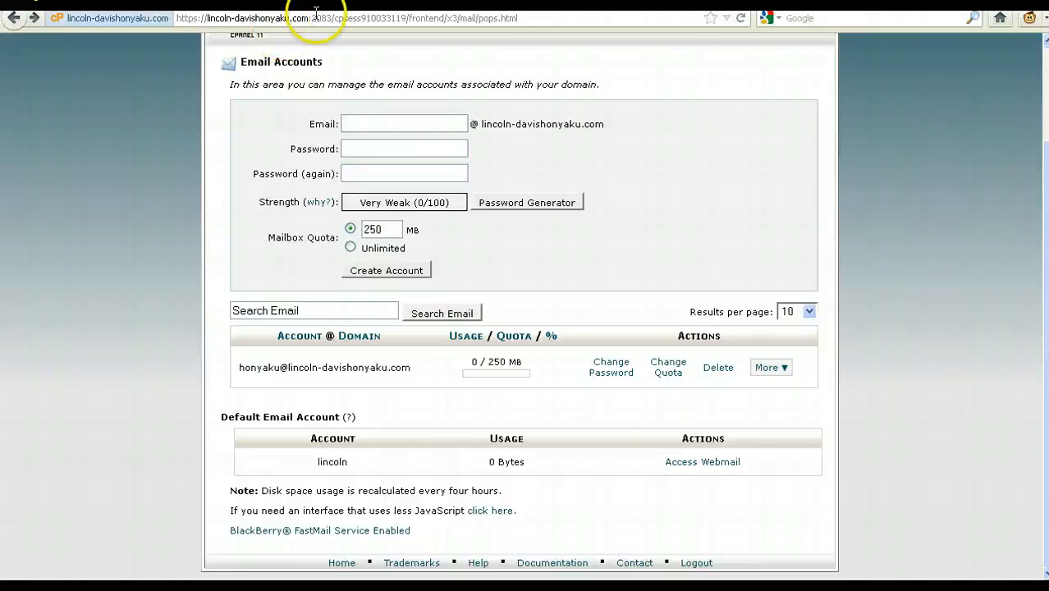
Edit the address to the site domain followed by /webmail/ and load it
left_click_drag(309, 19, 173, 19)
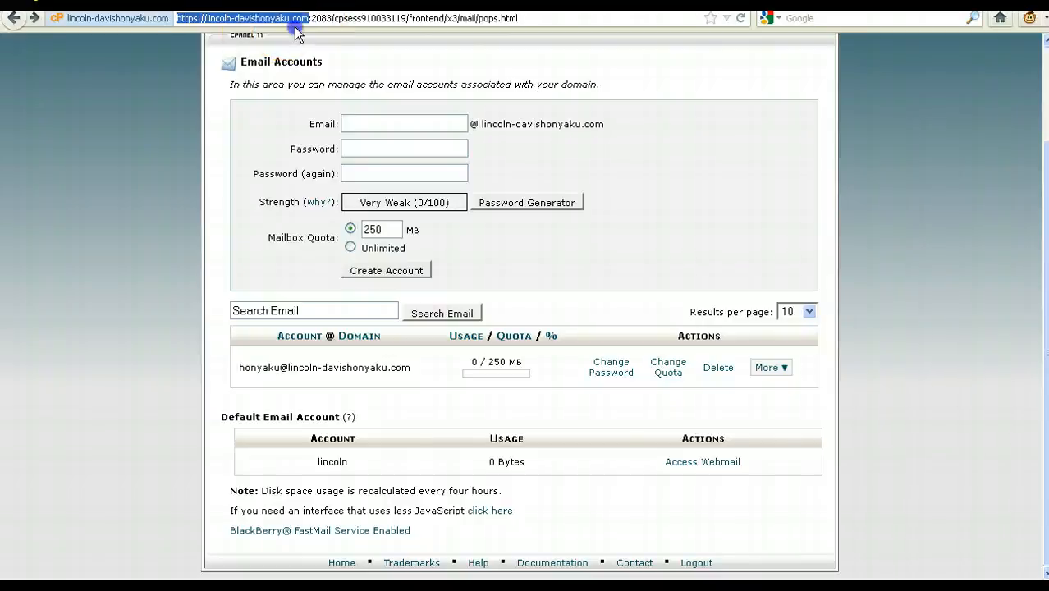
left_click_drag(309, 18, 206, 18)
key("ctrl+c")
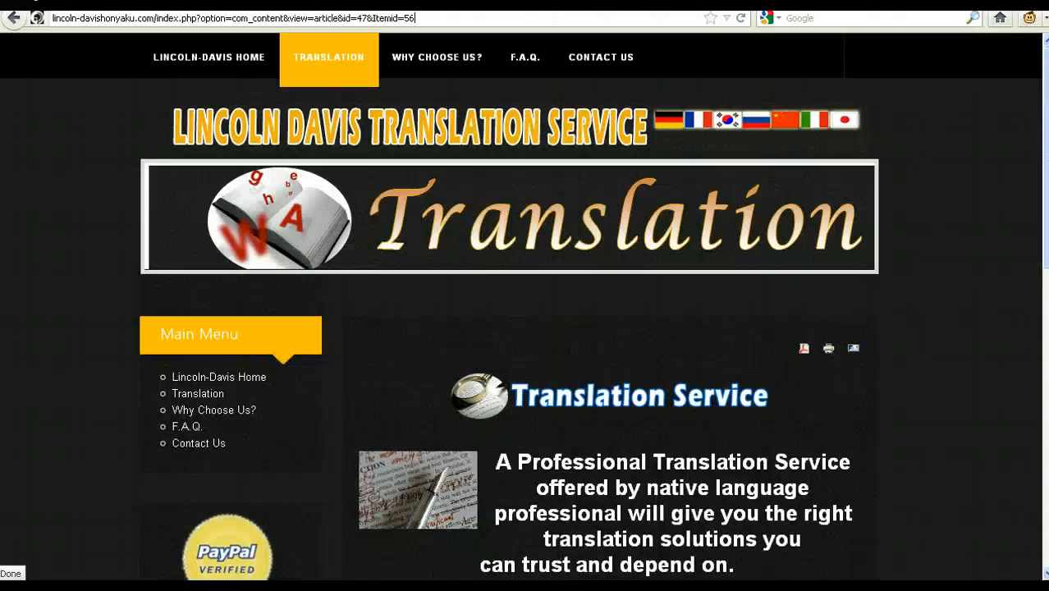
key("ctrl+a")
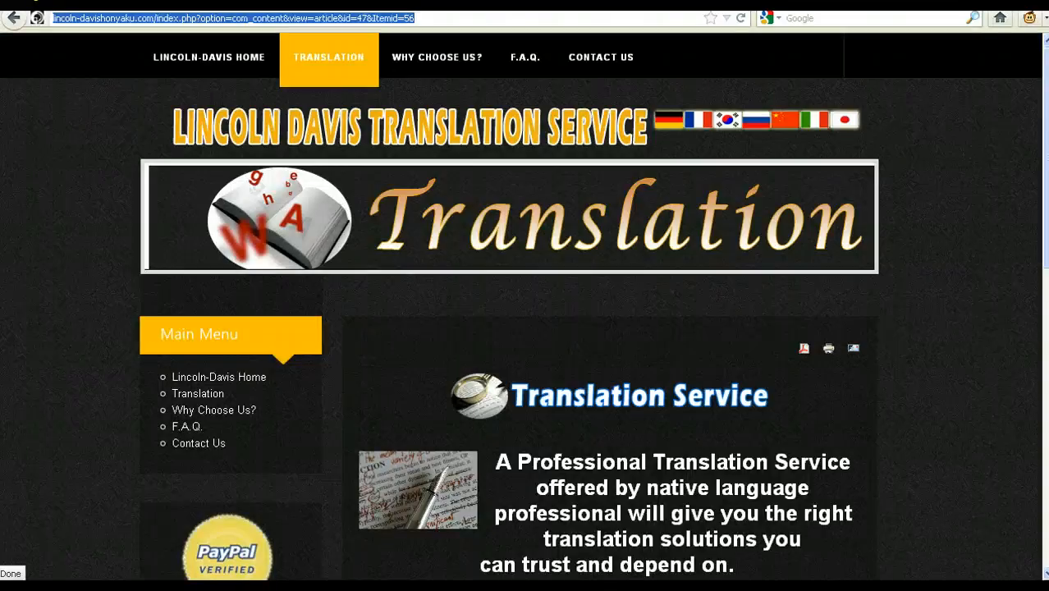
key("ctrl+v")
type("/")
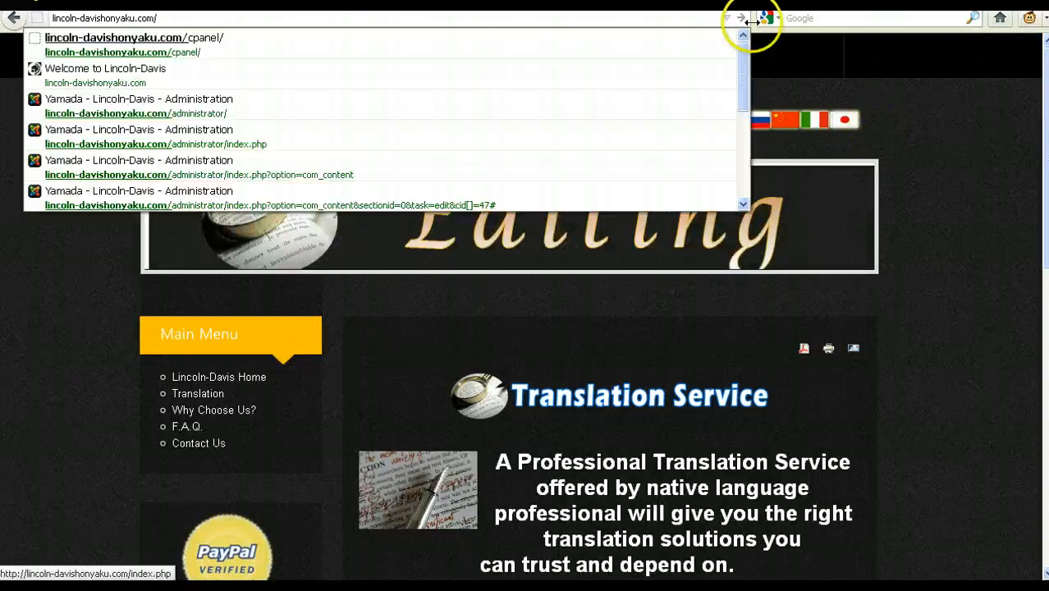
left_click(180, 20)
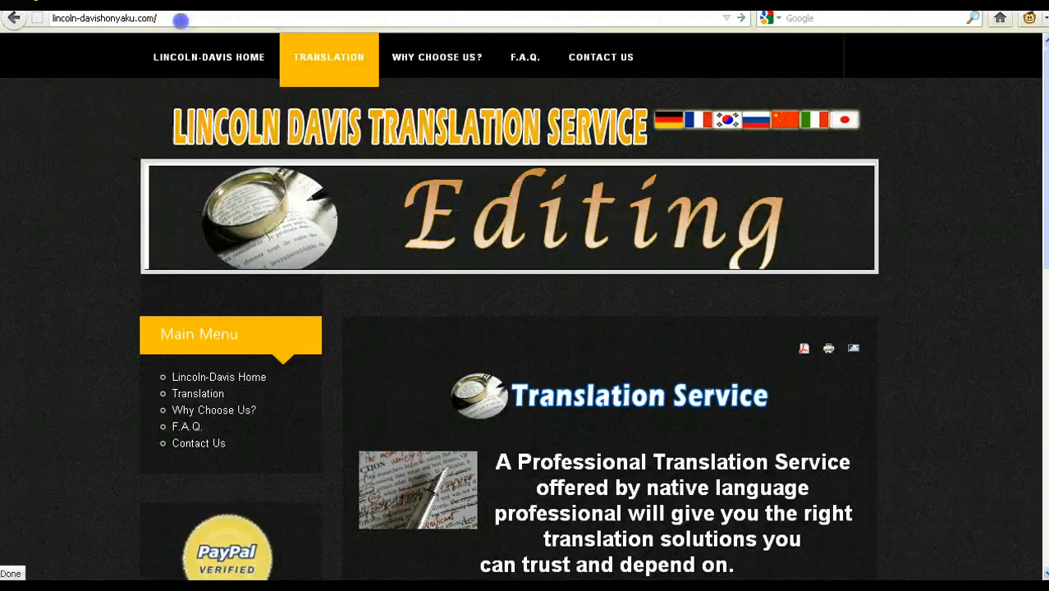
type("webmail/")
key("Return")
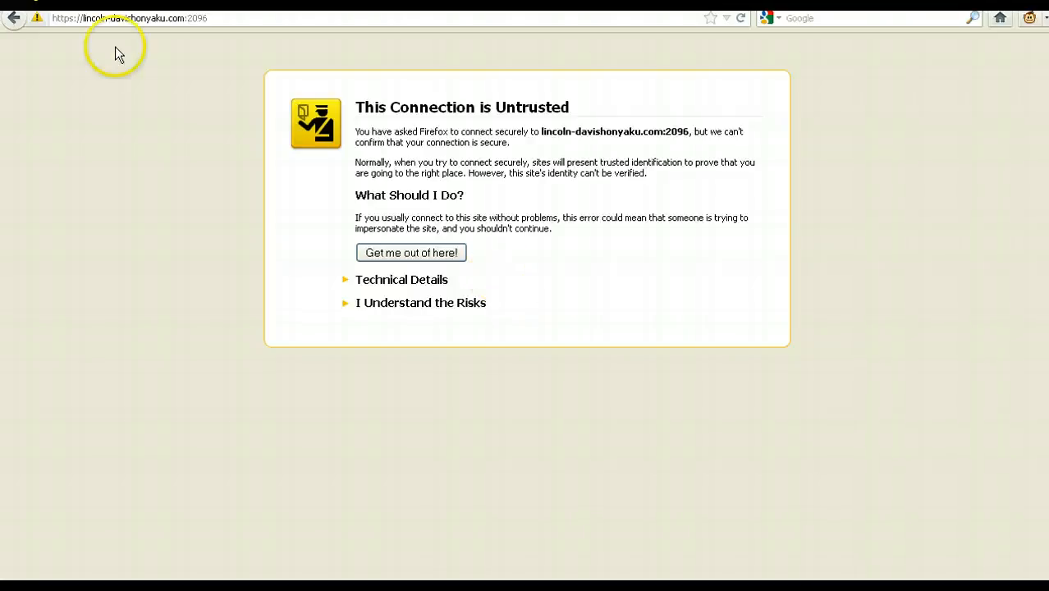
Accept the webmail site's certificate by confirming a security exception
left_click(378, 303)
left_click(424, 400)
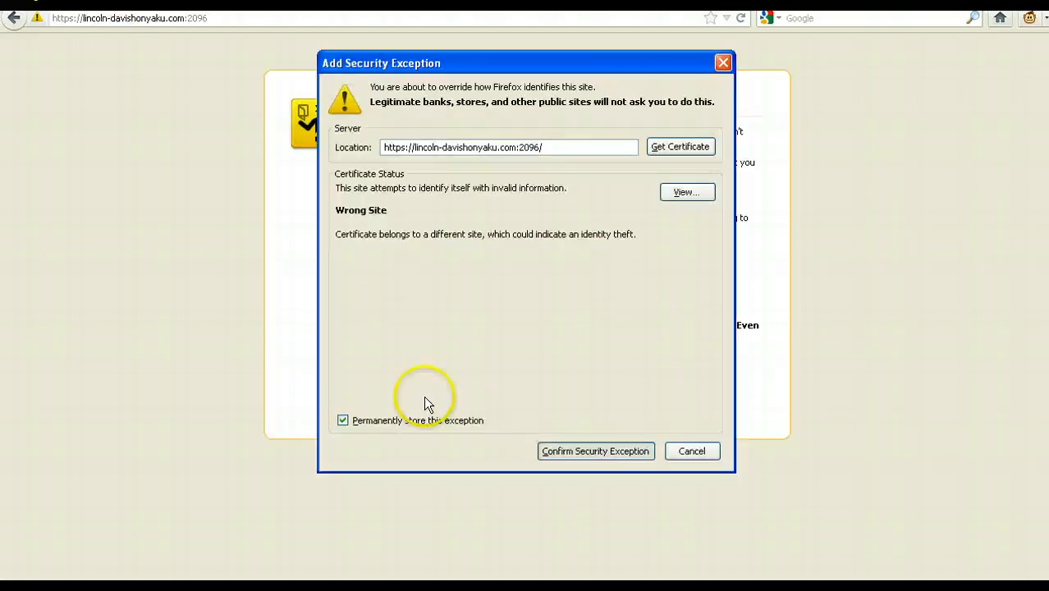
left_click(603, 448)
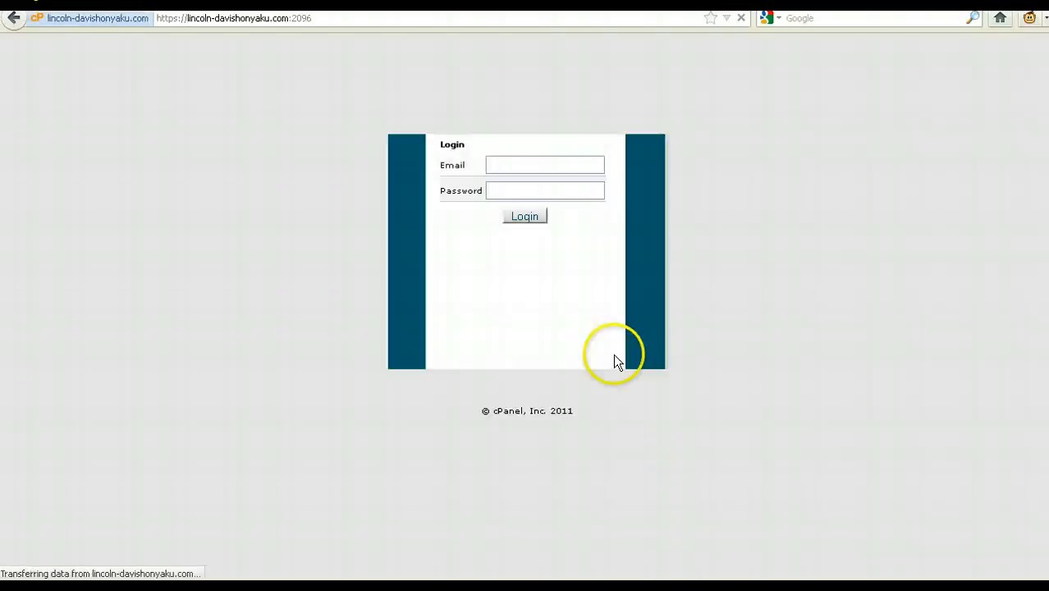
Sign in to webmail with the new mailbox's email address and its password
left_click(541, 162)
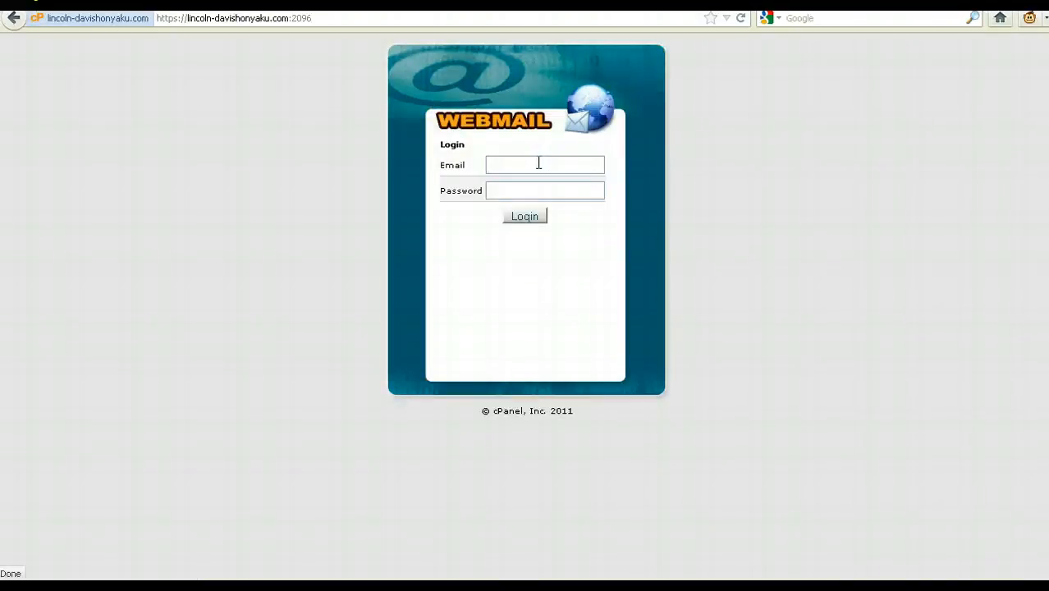
key("ctrl+v")
key("ctrl+z")
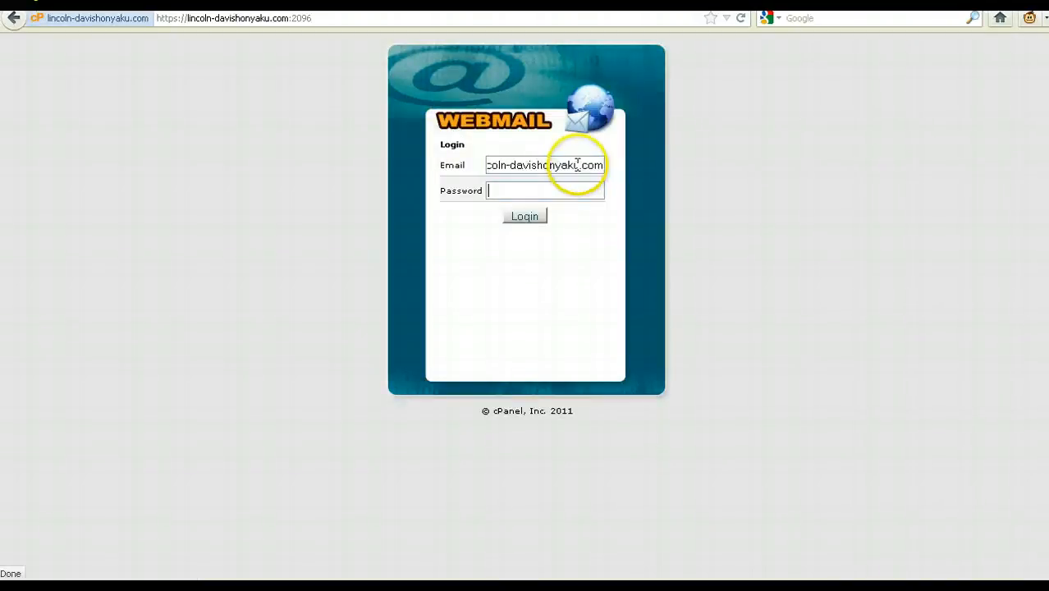
left_click_drag(578, 165, 433, 171)
left_click(536, 185)
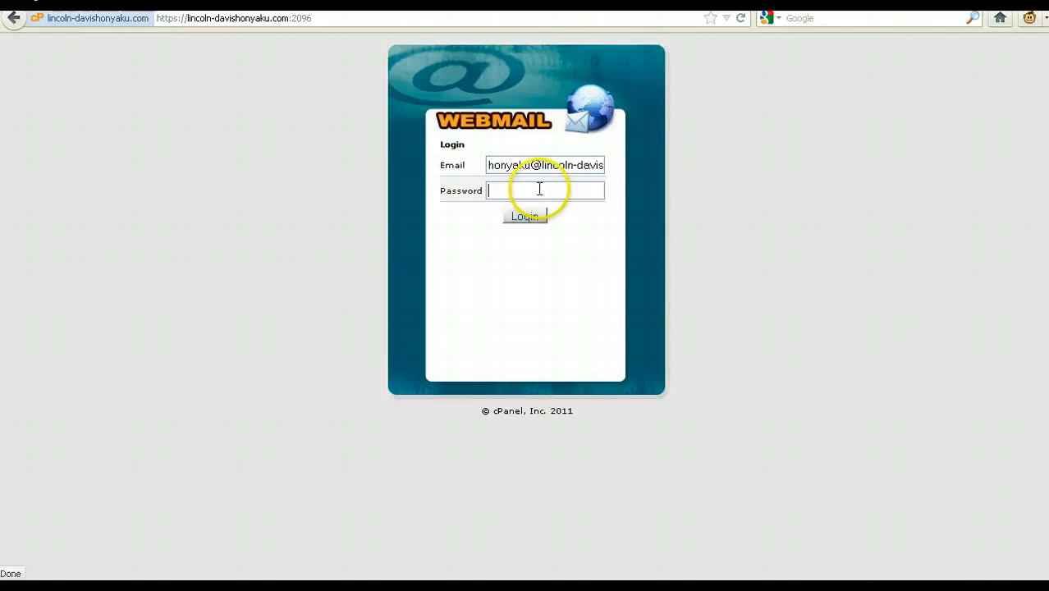
left_click(537, 165)
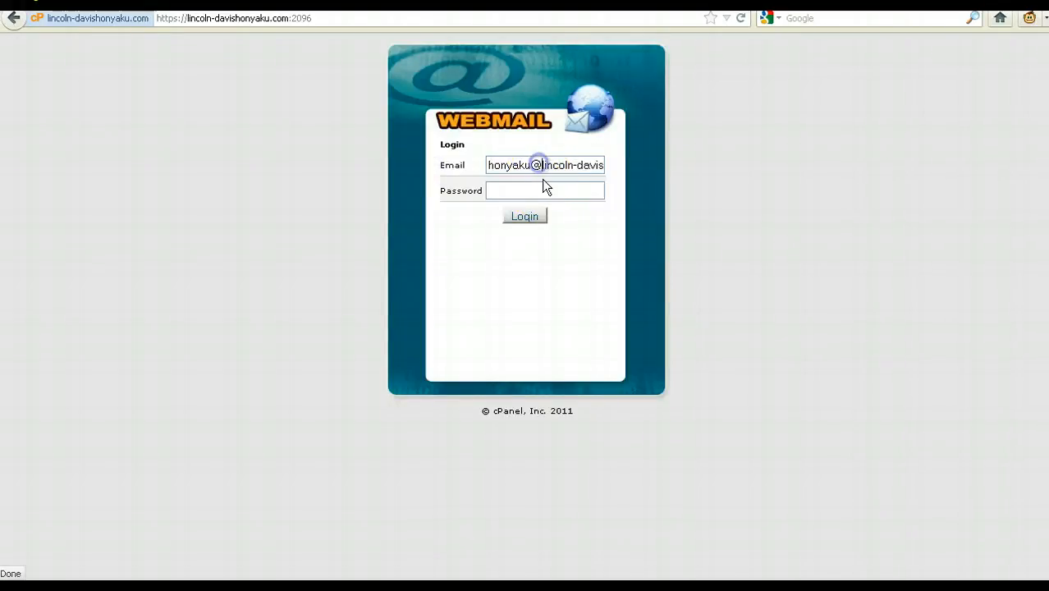
key("BackSpace")
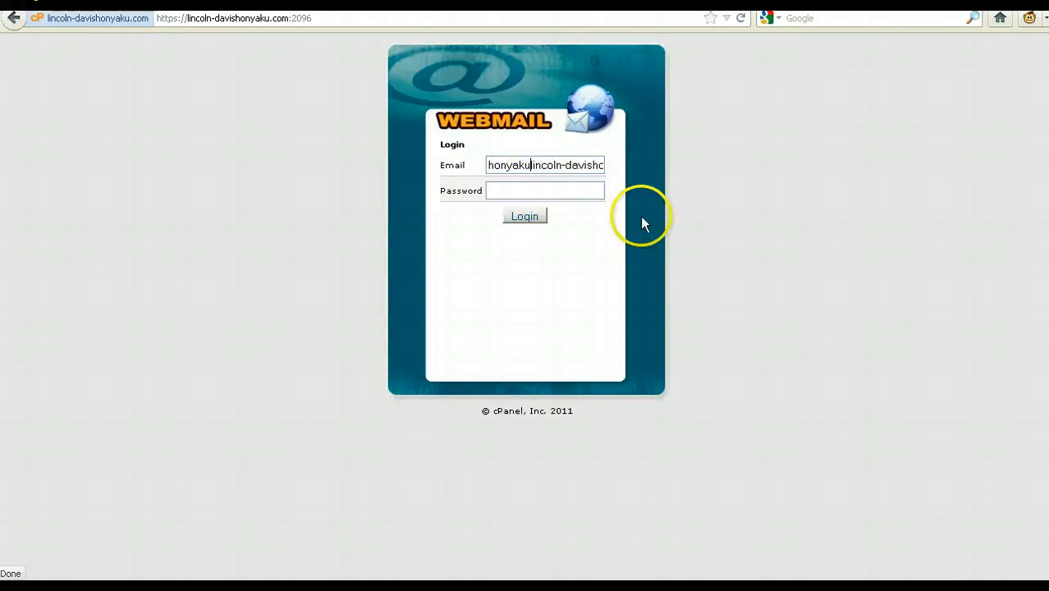
type("+")
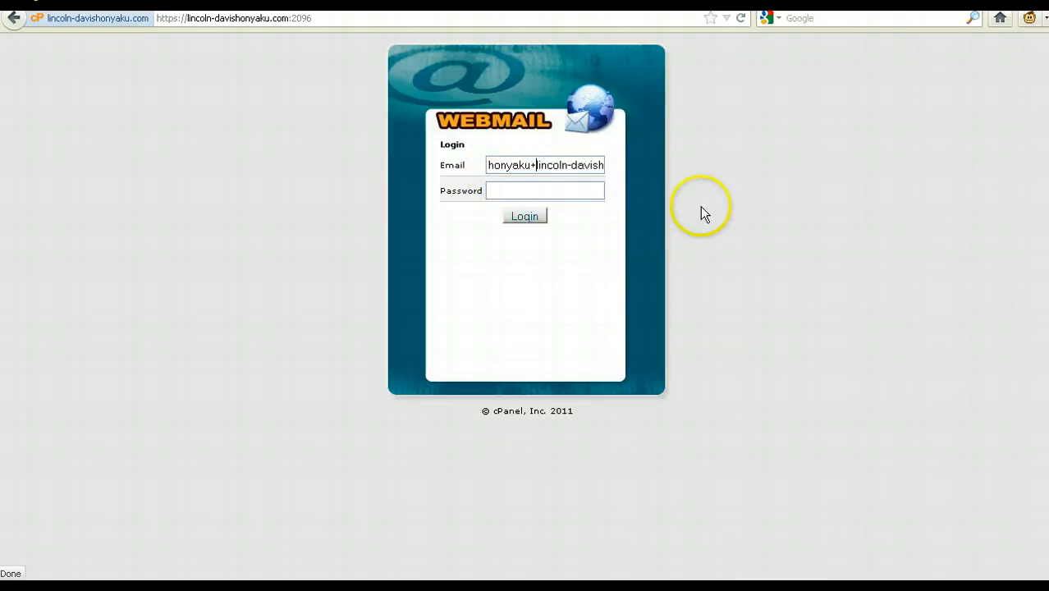
key("BackSpace")
type("@")
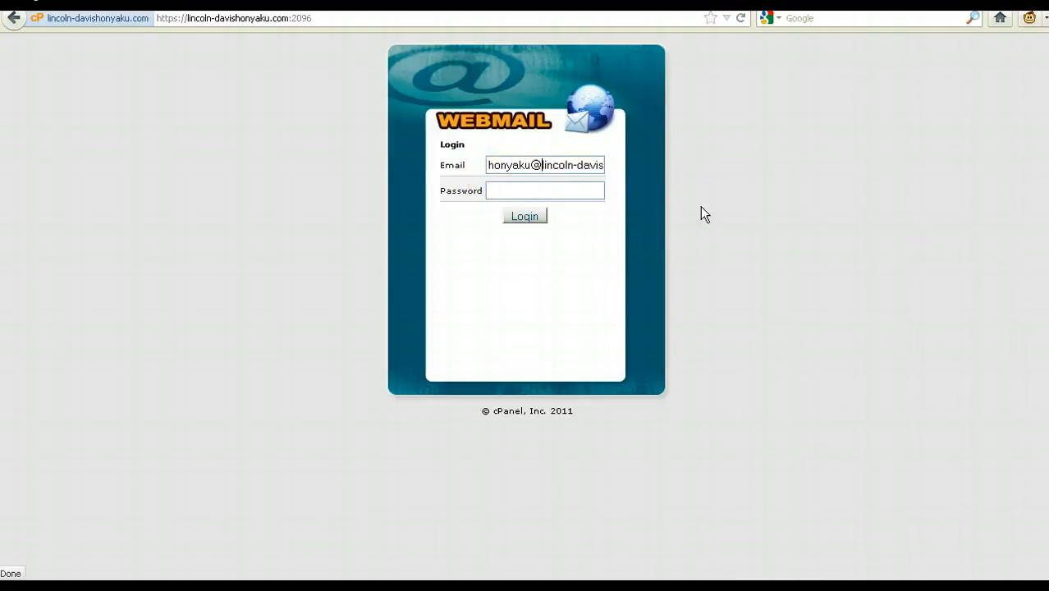
key("BackSpace")
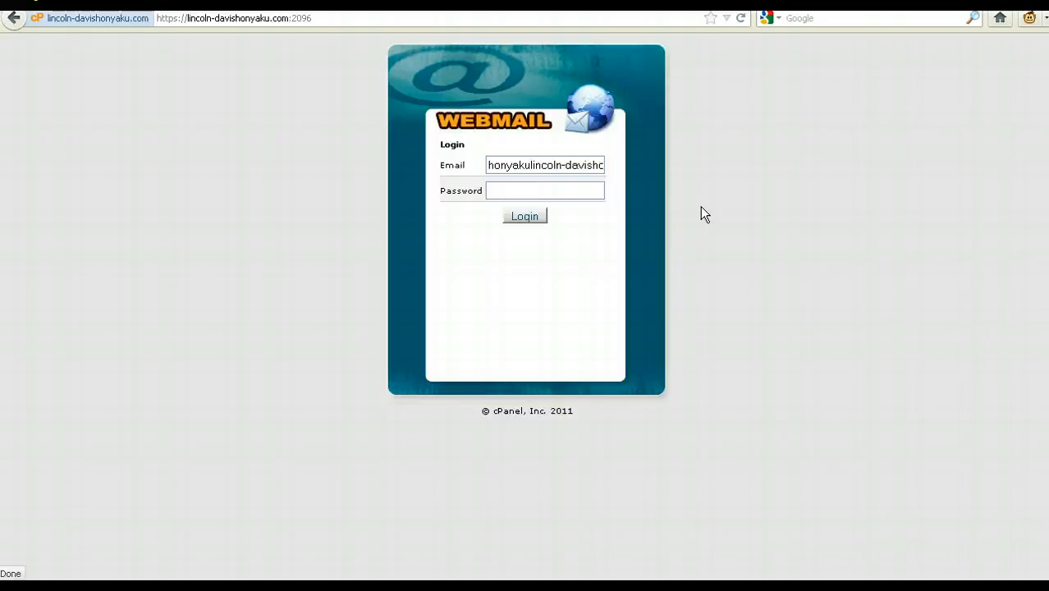
type("+")
key("Tab")
type("********")
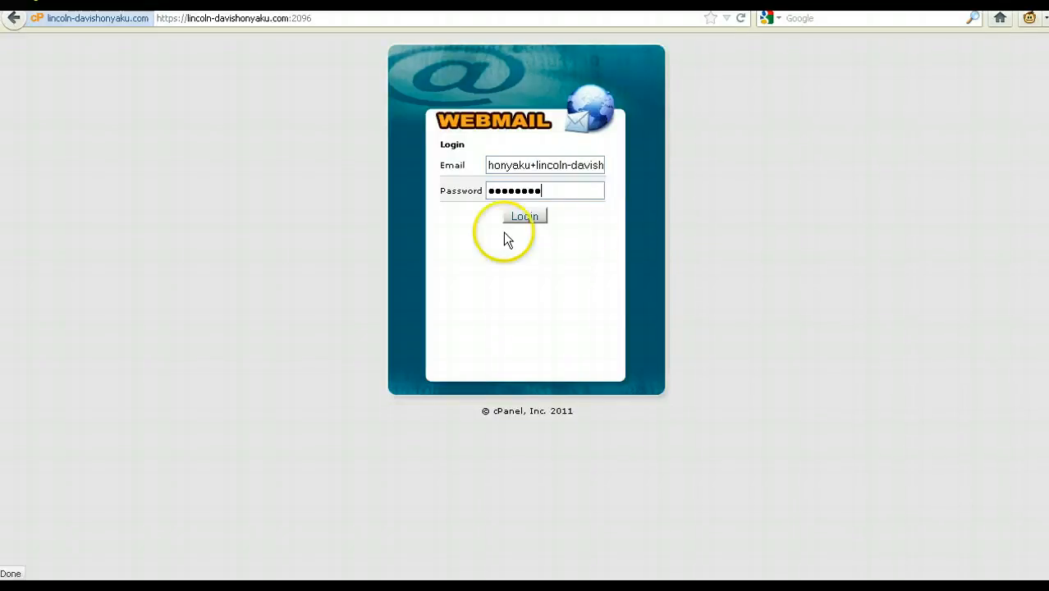
left_click(525, 217)
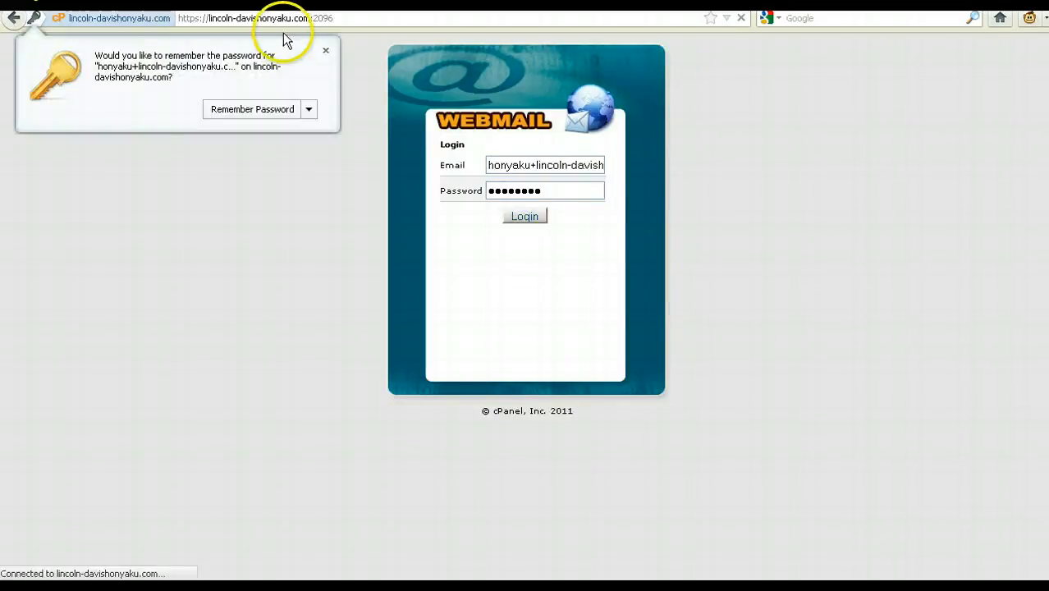
Dismiss the save-password prompt, view the mailbox password-change page, then launch Horde from webmail home
left_click(326, 53)
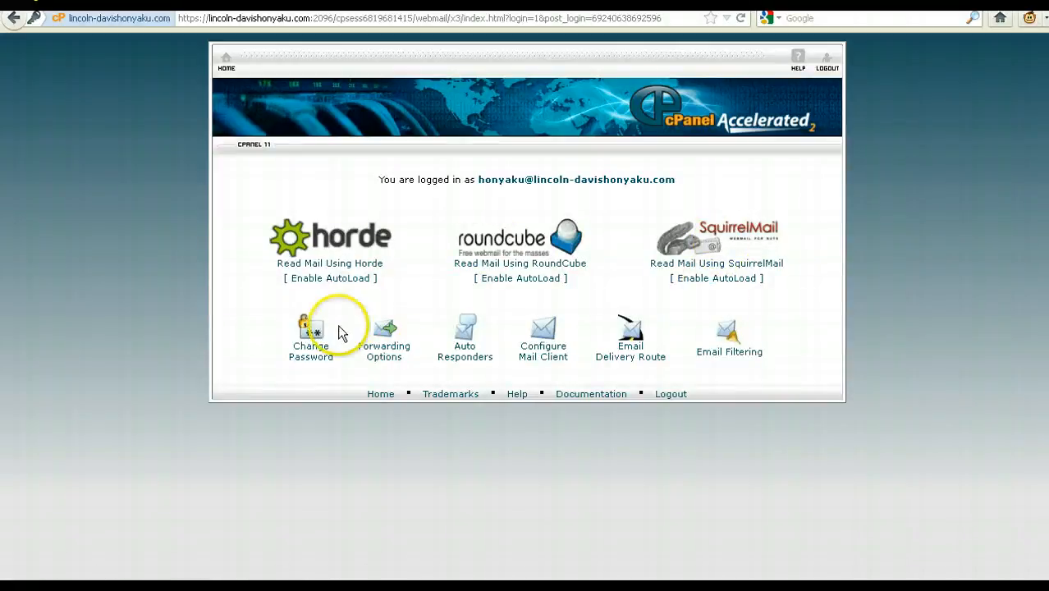
left_click(320, 365)
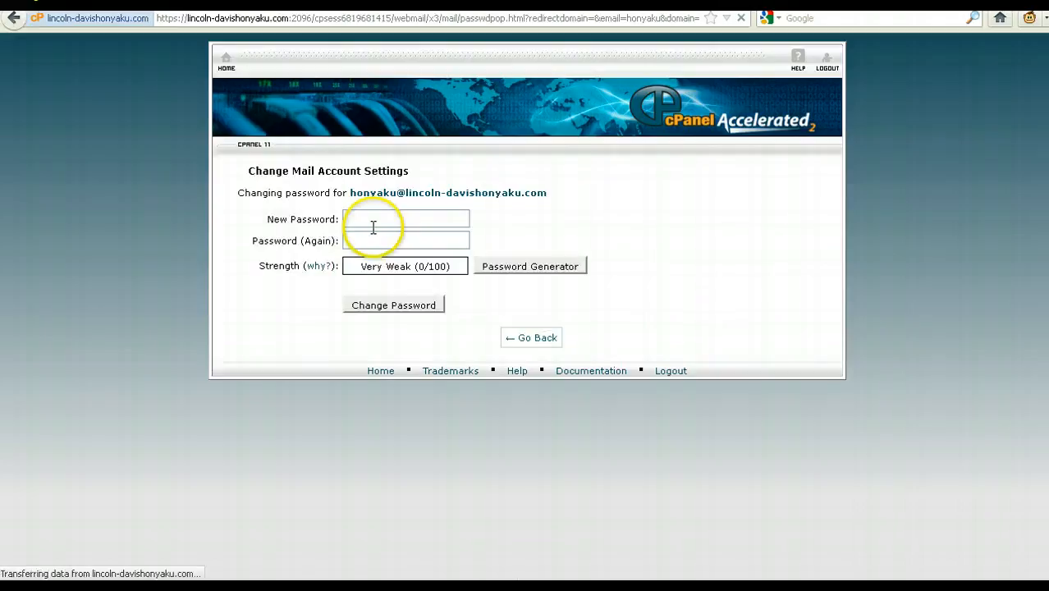
left_click(14, 18)
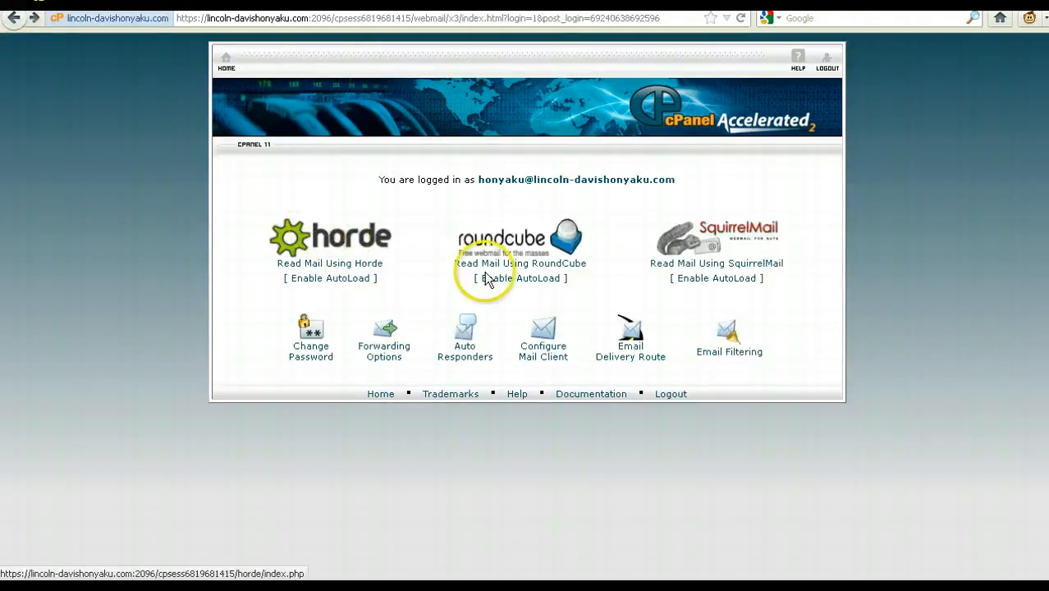
left_click(343, 239)
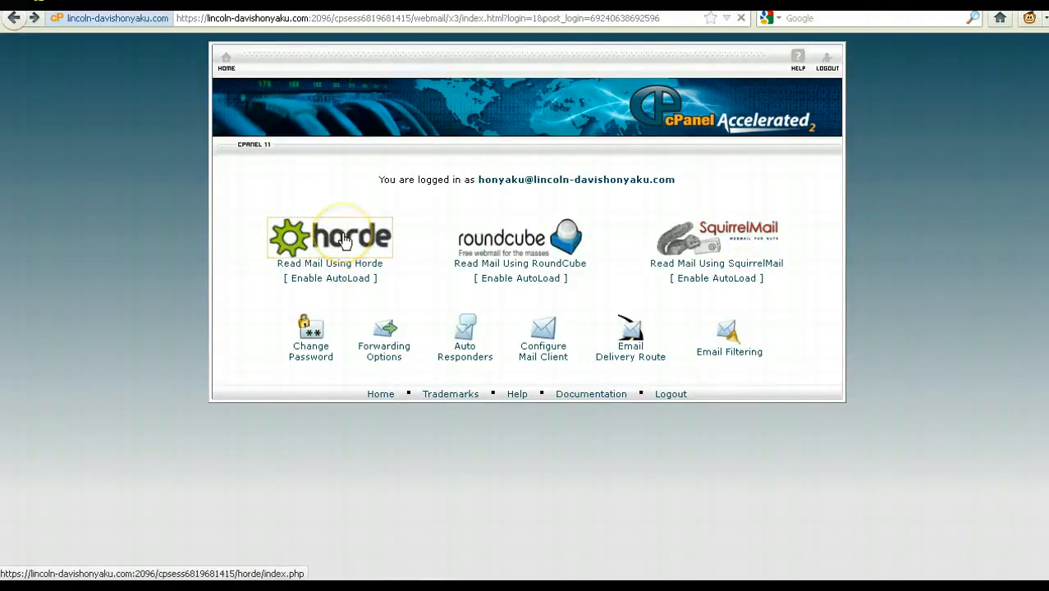
left_click(345, 239)
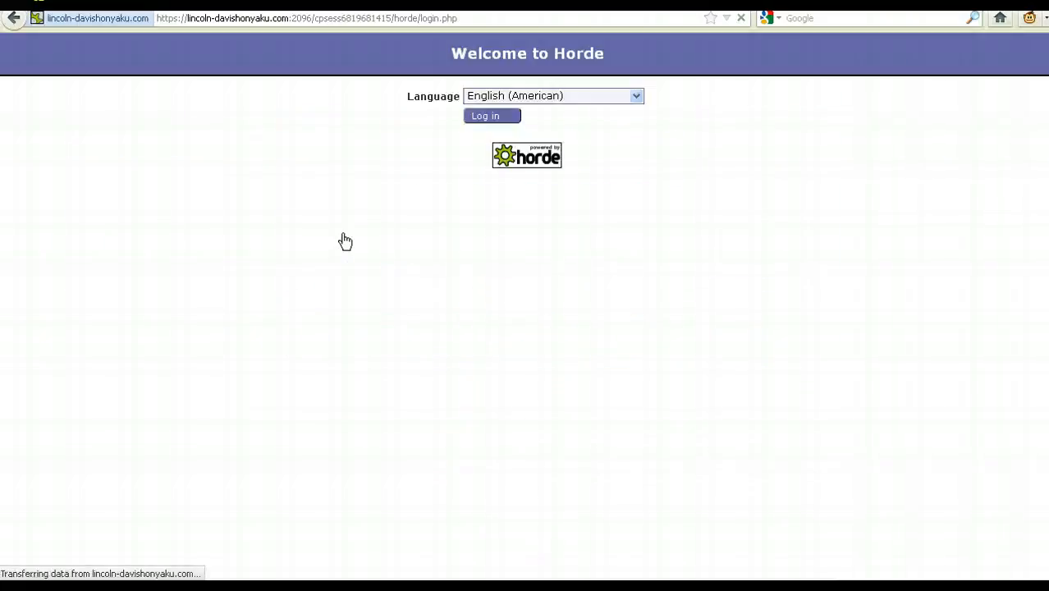
Log in to Horde, open the empty inbox, then edit the address bar toward /webmail
left_click(484, 117)
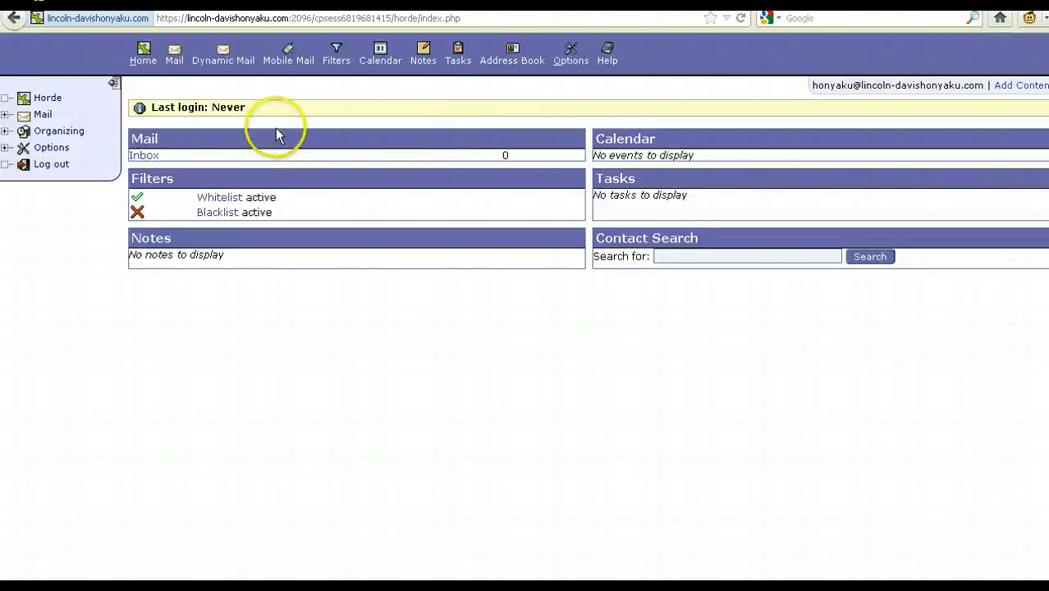
left_click(44, 115)
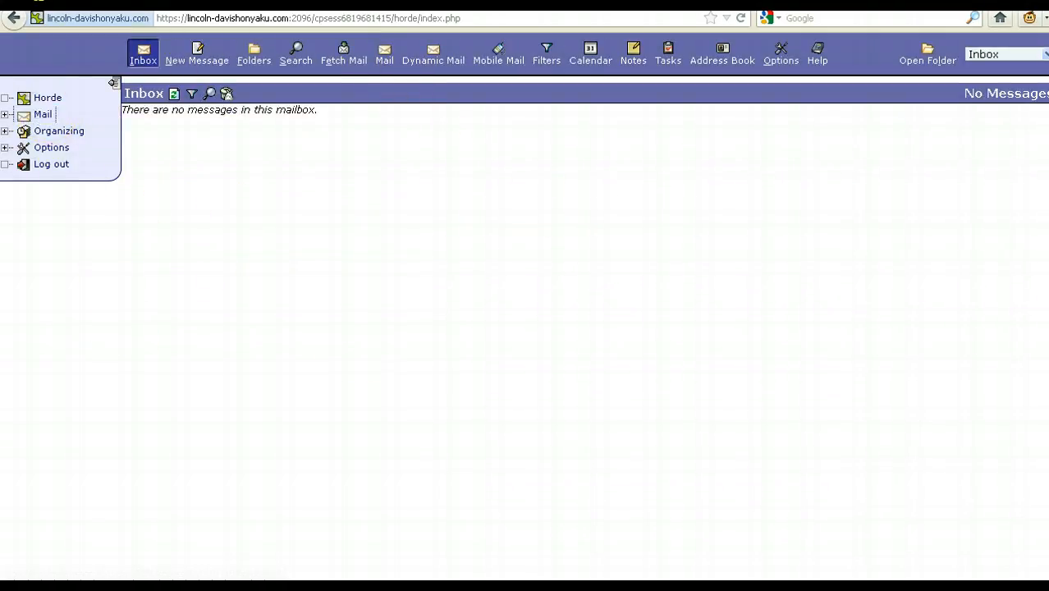
left_click_drag(291, 18, 631, 18)
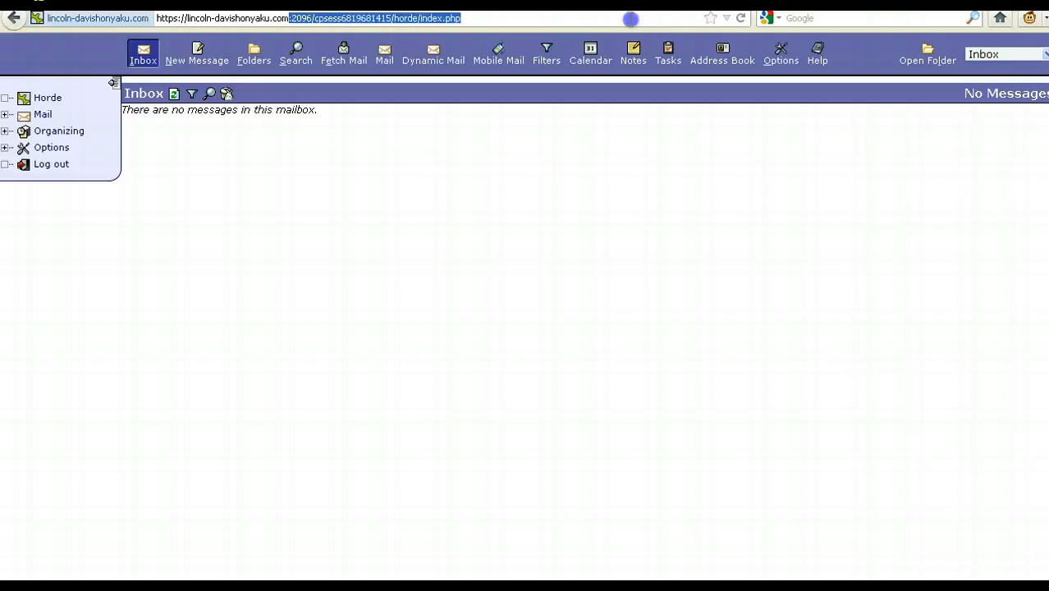
key("BackSpace")
type("/webmail")
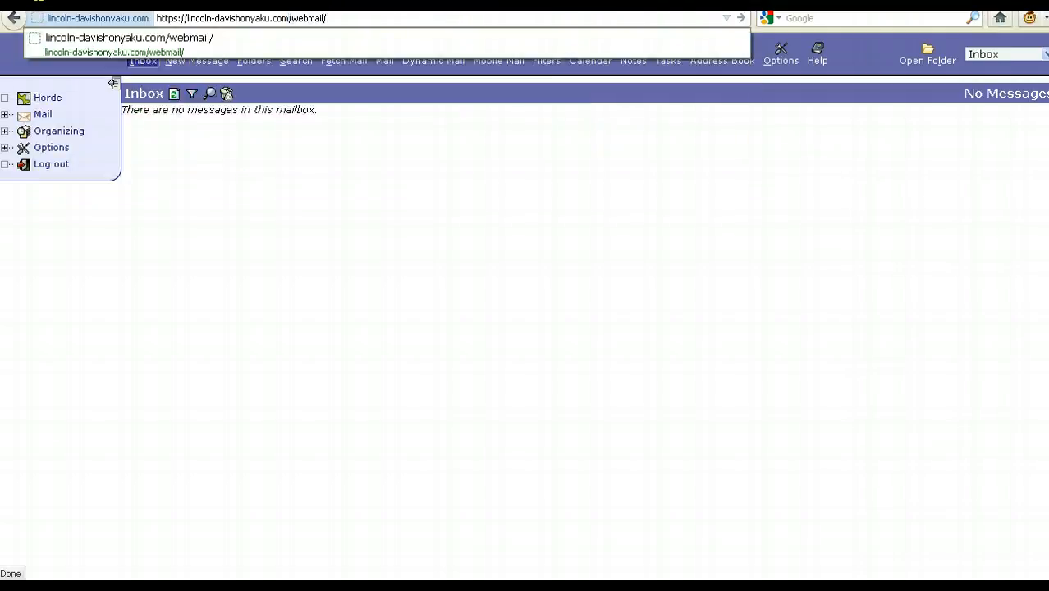
left_click(784, 214)
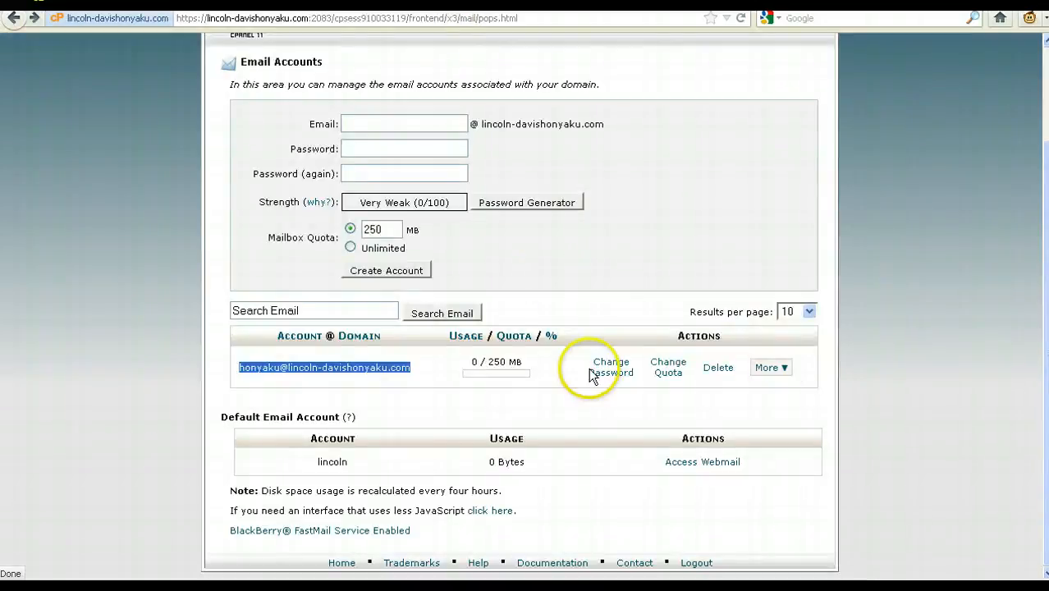
Open the new account's Mail Client Configuration page, scroll through its manual settings, and return home
triple_click(284, 366)
left_click(356, 396)
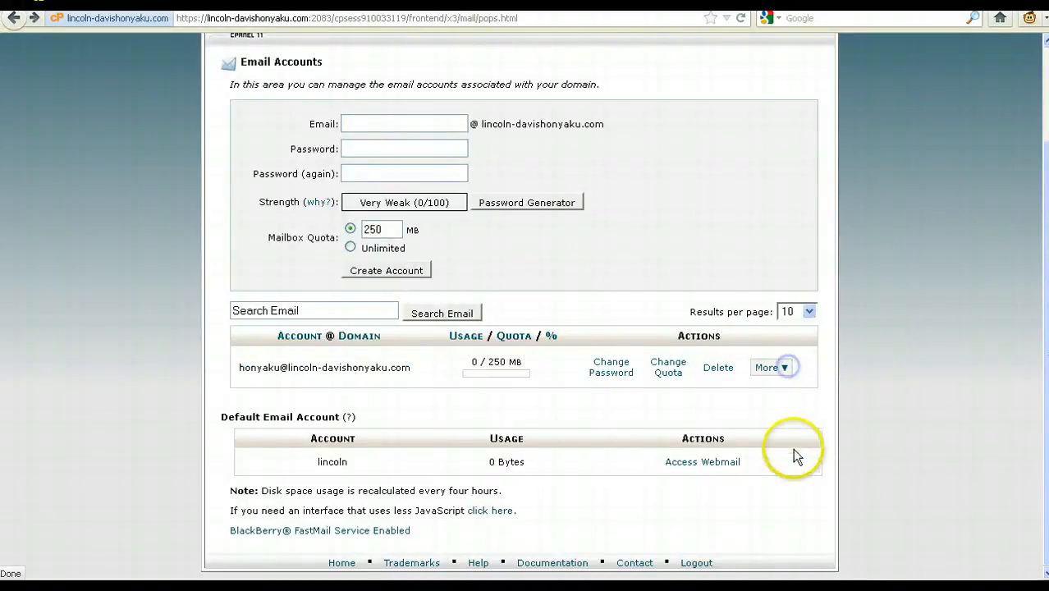
left_click(784, 369)
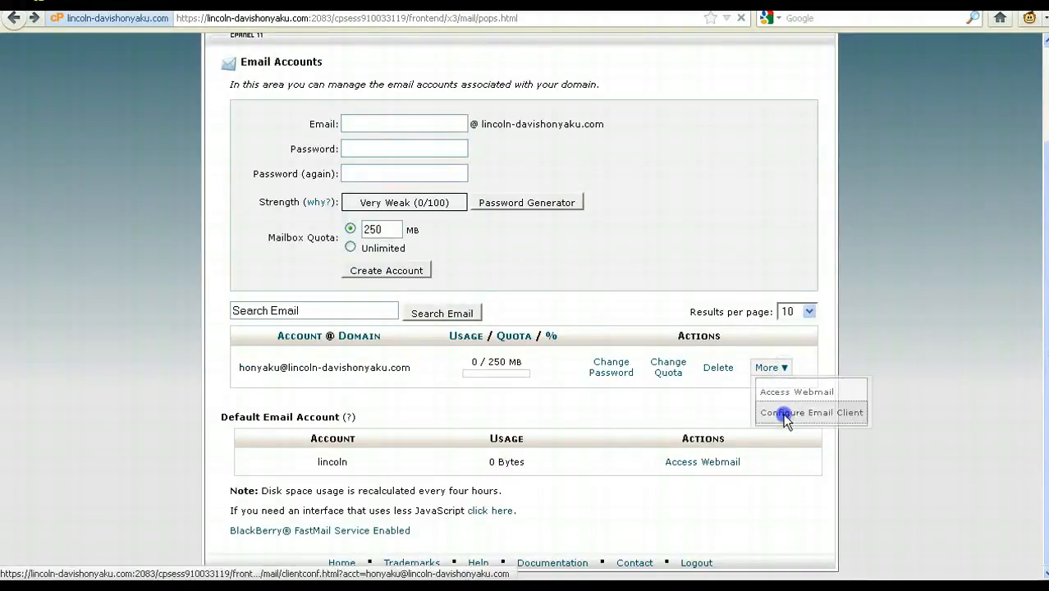
left_click(793, 414)
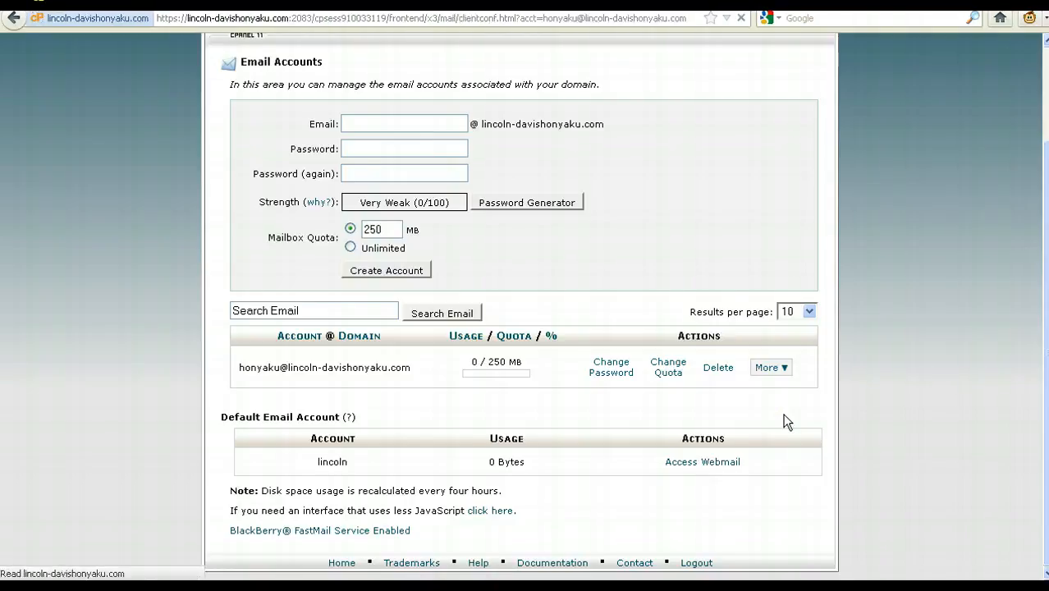
scroll(247, 443, "down", 2)
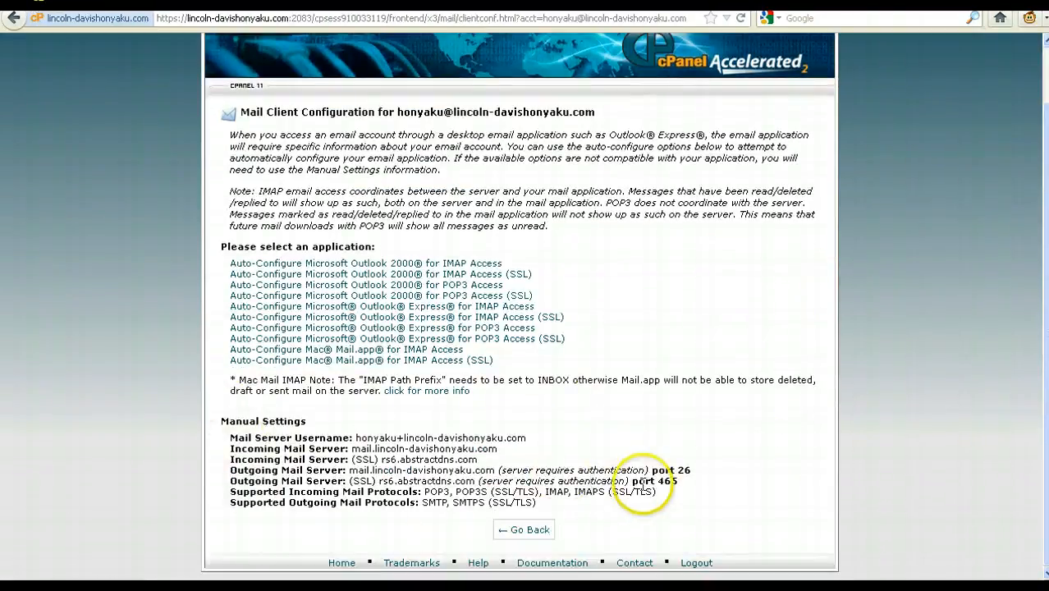
scroll(1043, 365, "up", 2)
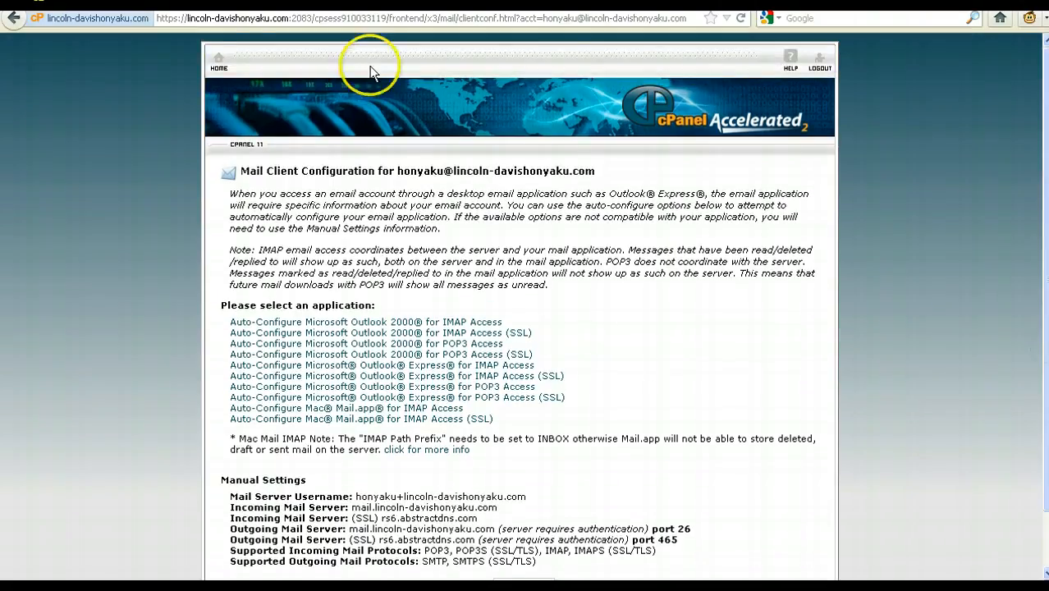
left_click(221, 62)
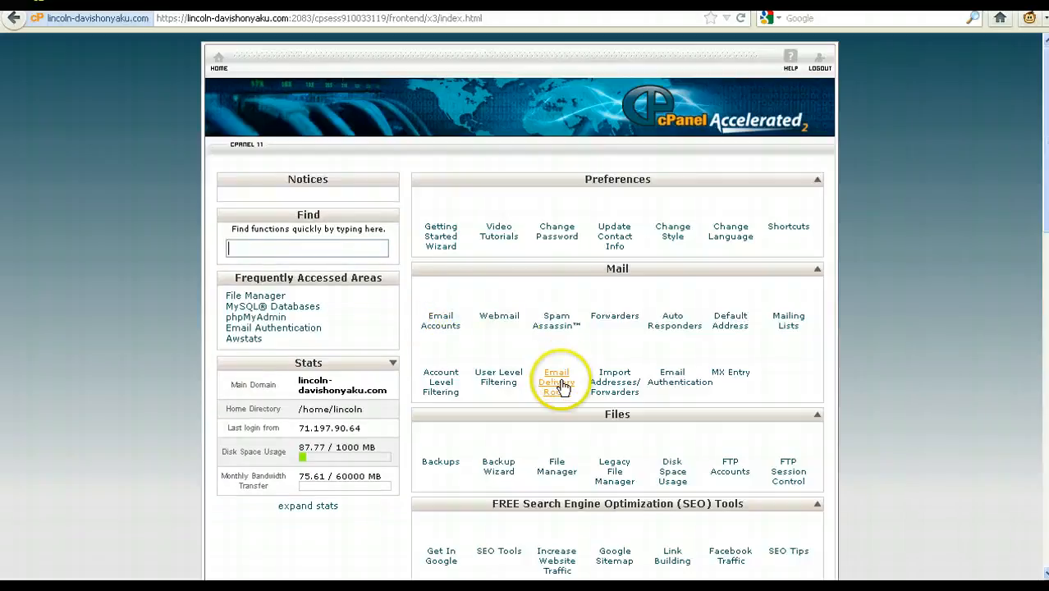
Check the empty Forwarders page, then select the new account's full address in Email Accounts
left_click(605, 317)
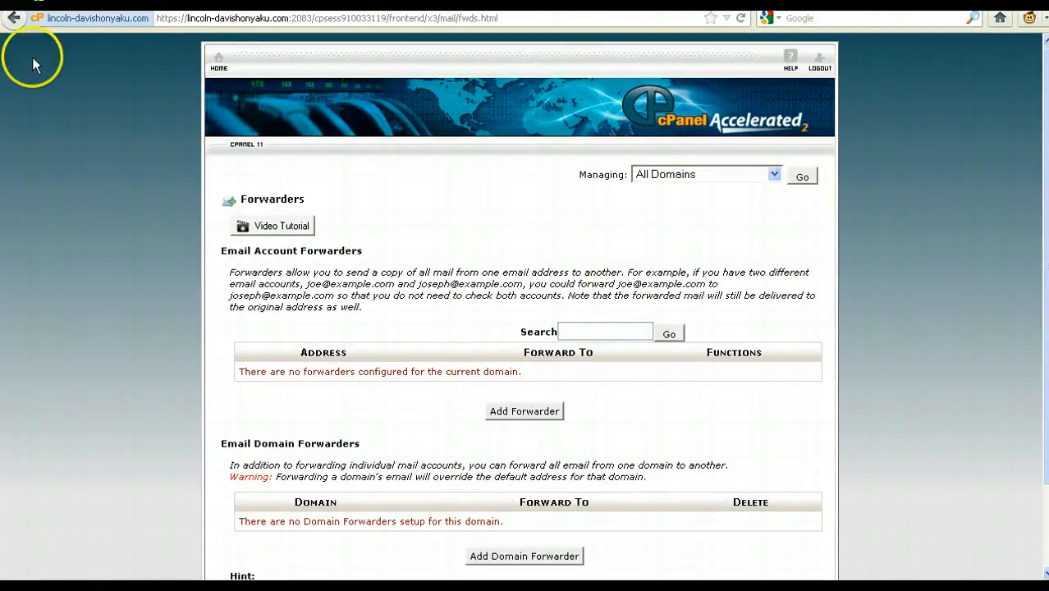
left_click(227, 74)
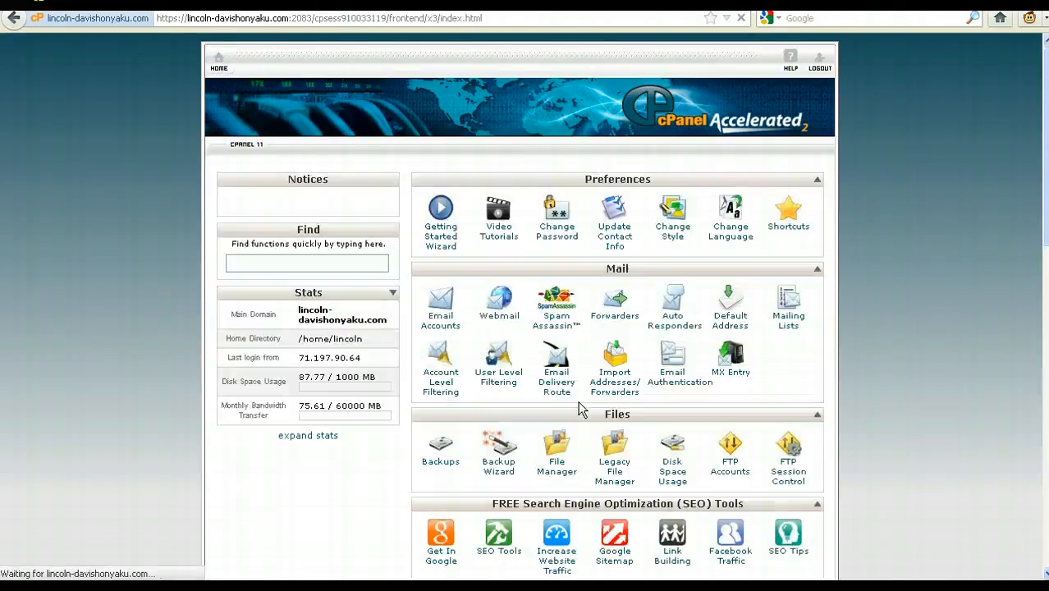
left_click(436, 316)
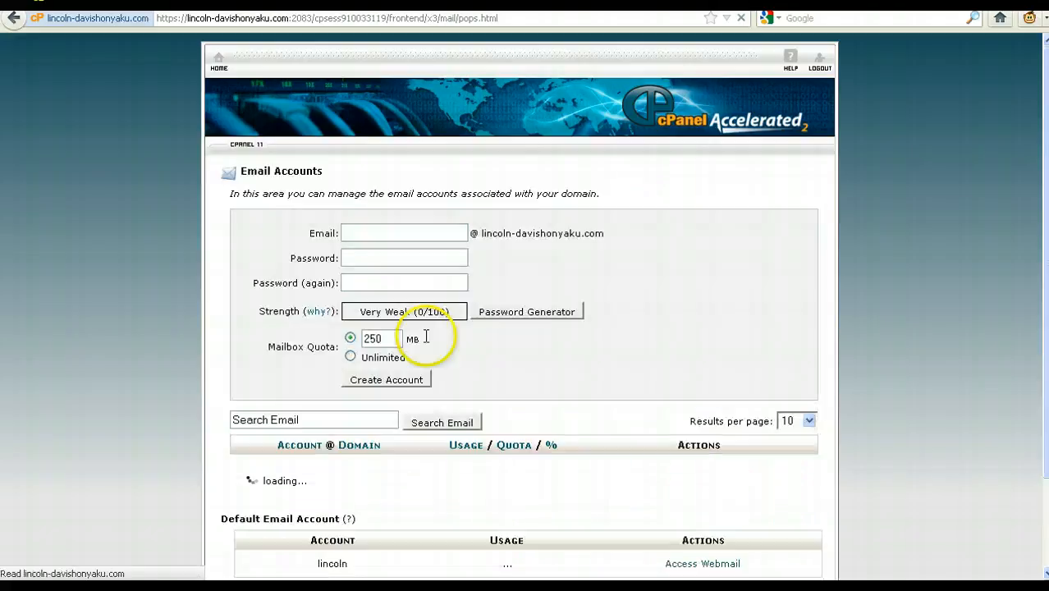
left_click_drag(417, 474, 239, 474)
key("ctrl+c")
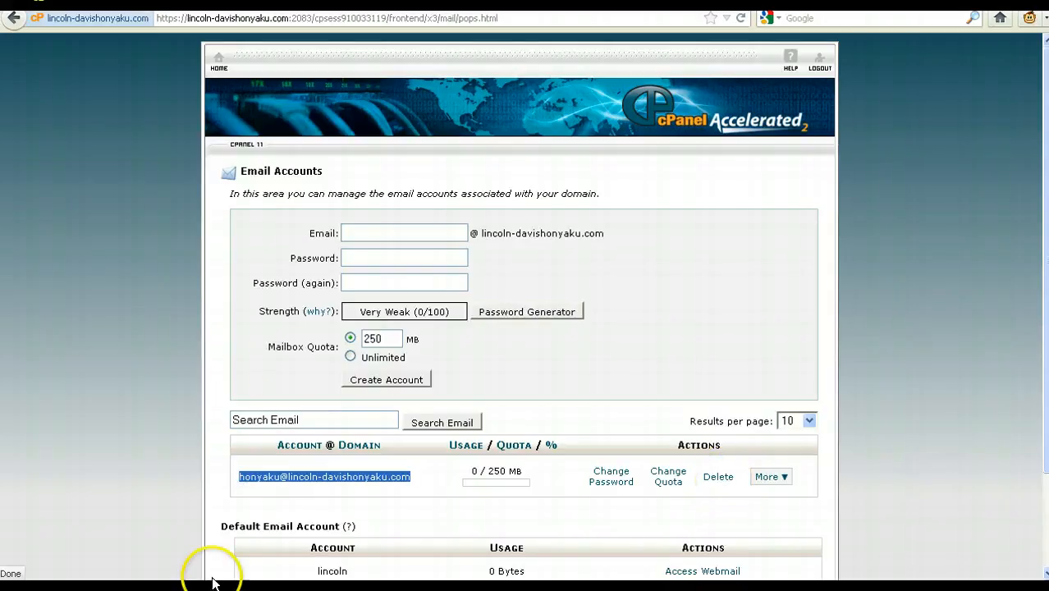
Bring up the Add a New Forwarder form from the Forwarders page
left_click(218, 71)
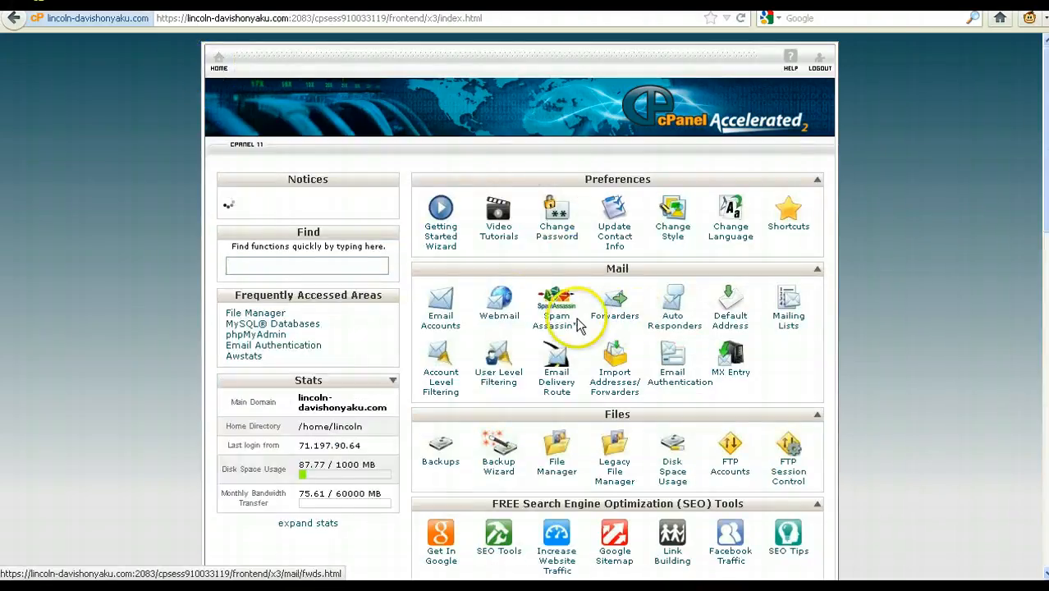
left_click(621, 308)
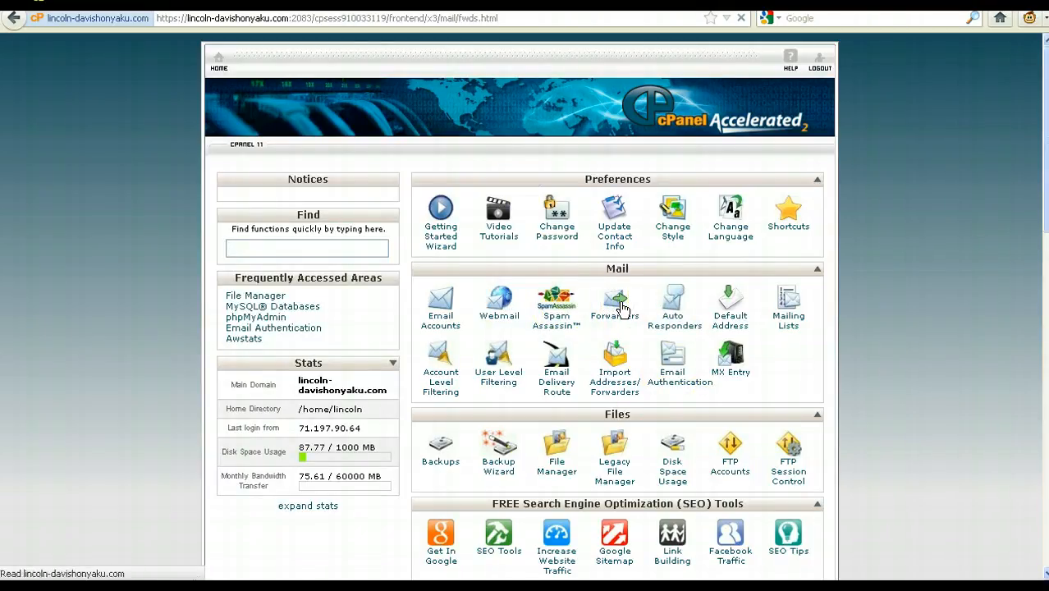
left_click(545, 416)
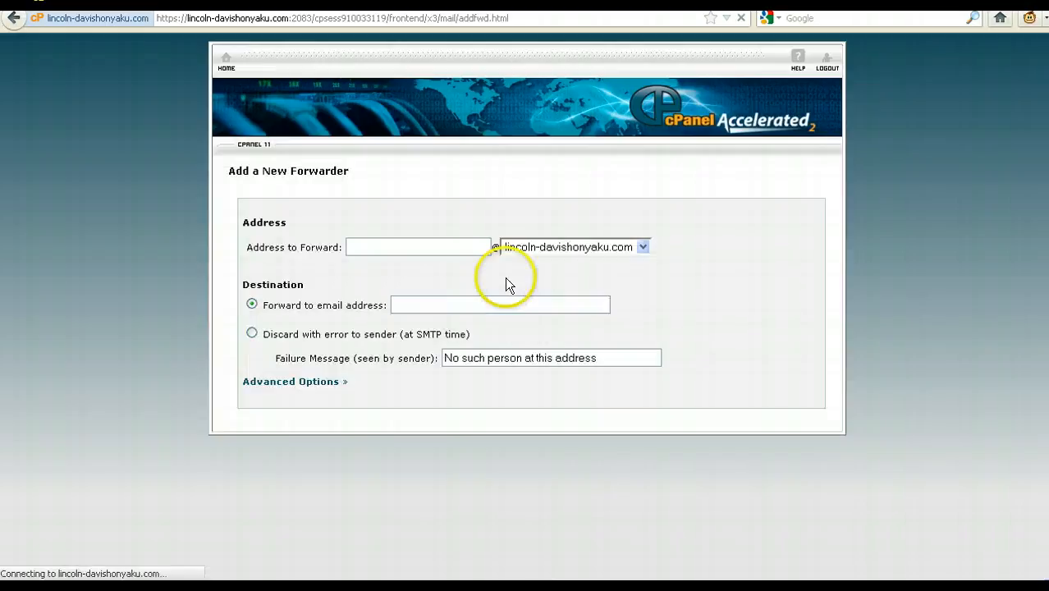
Paste the copied mailbox address into Address to Forward, trimming off the duplicated domain
double_click(451, 246)
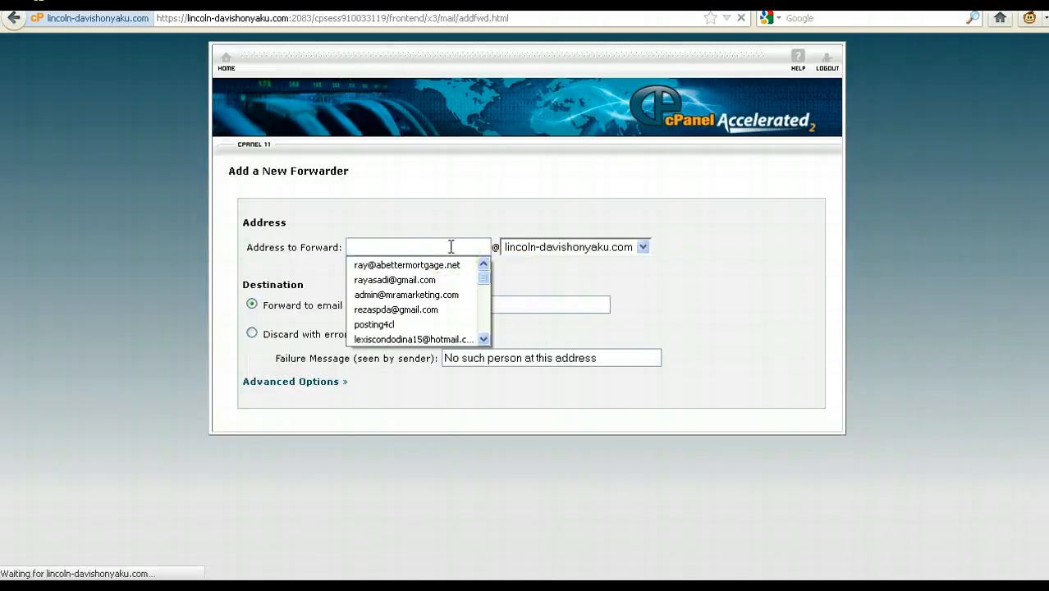
key("ctrl+v")
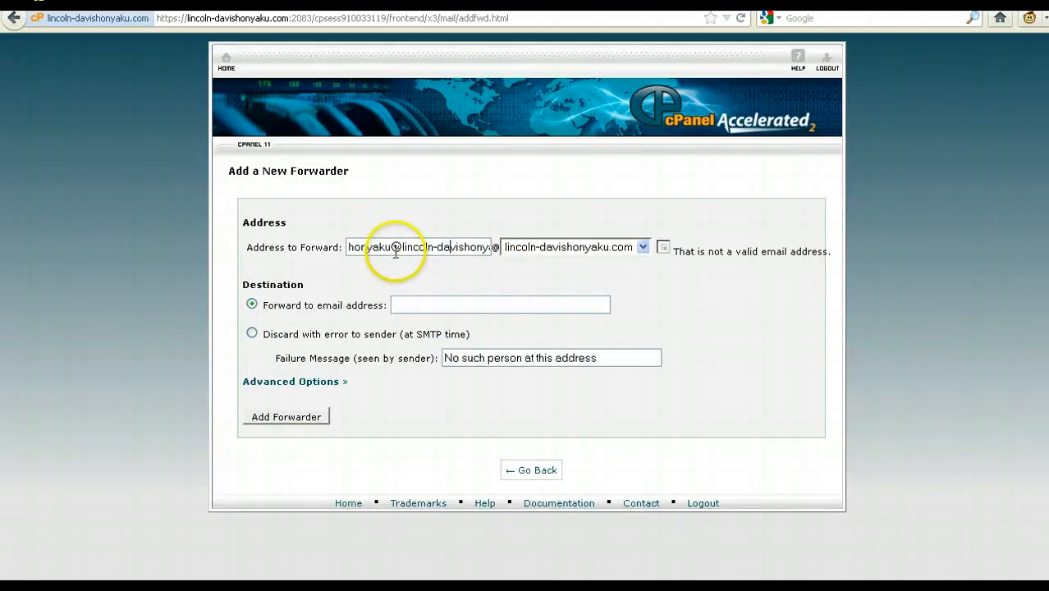
left_click_drag(394, 249, 559, 251)
key("BackSpace")
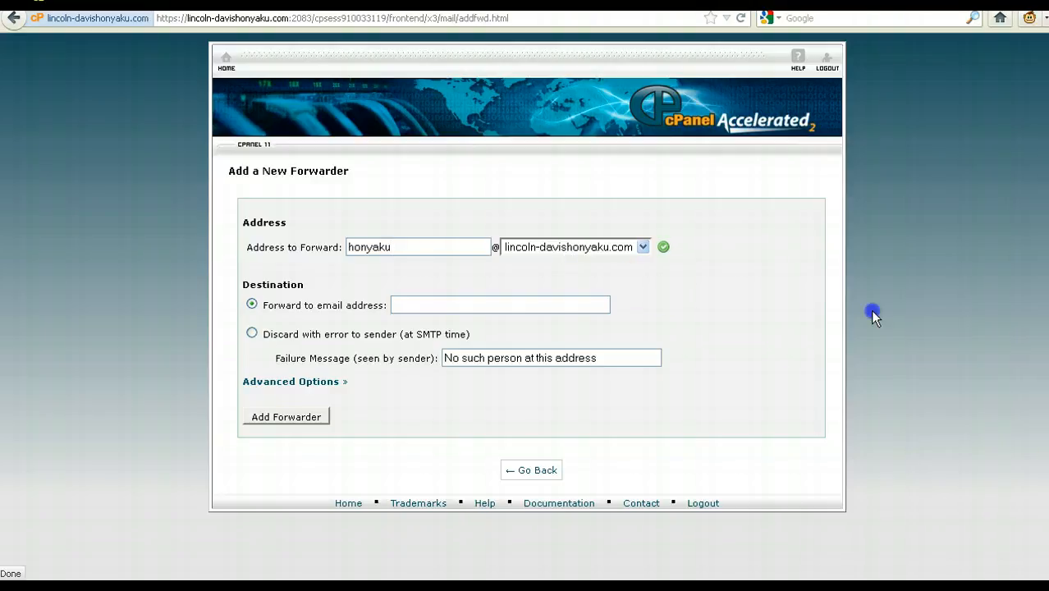
Copy the client's external address from the email thread and paste it as the destination
left_click(413, 306)
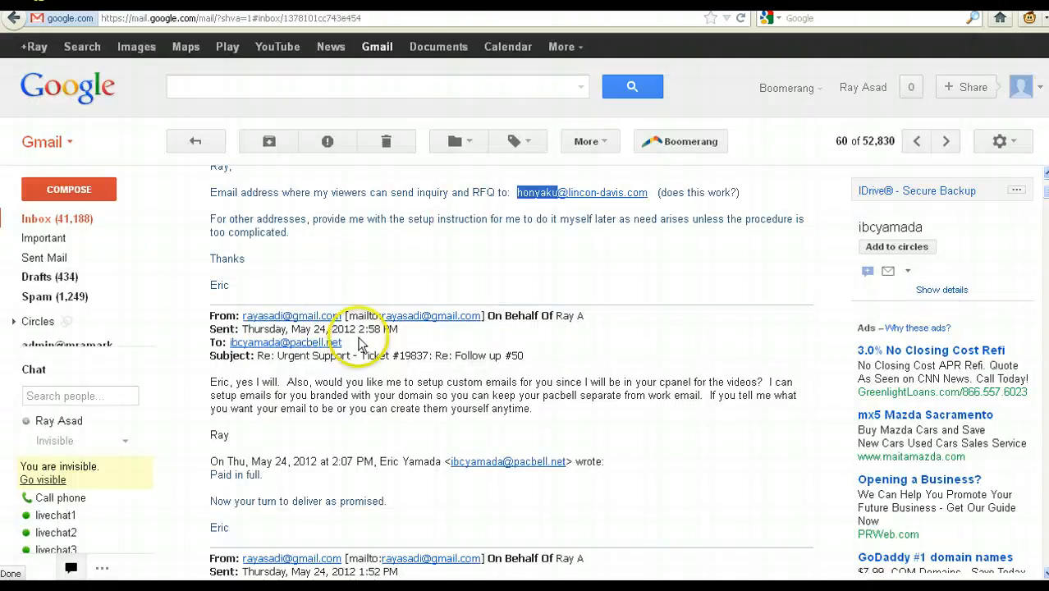
left_click(348, 340)
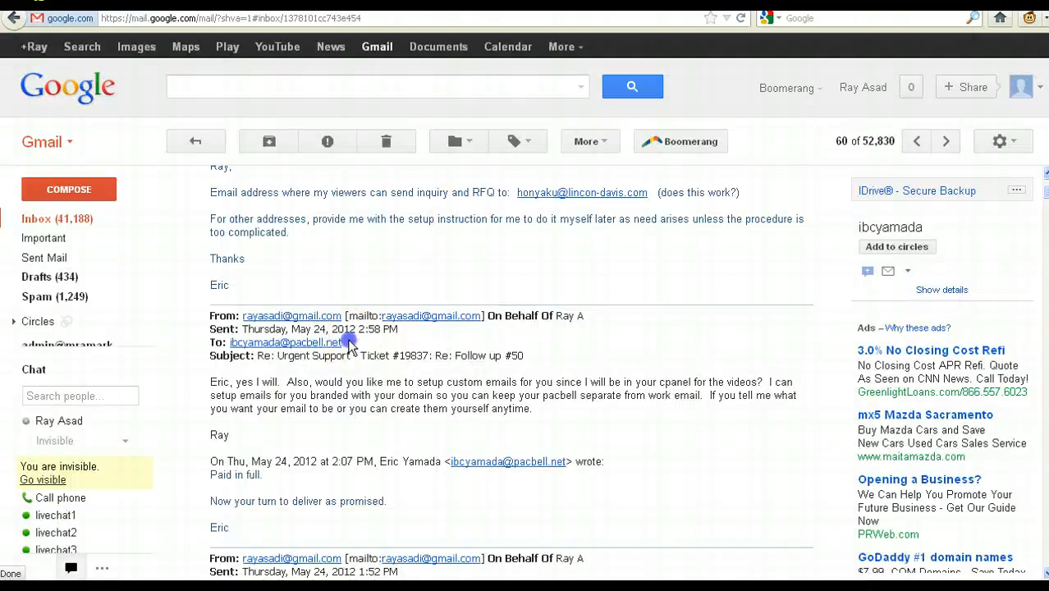
left_click_drag(348, 343, 223, 342)
key("ctrl+c")
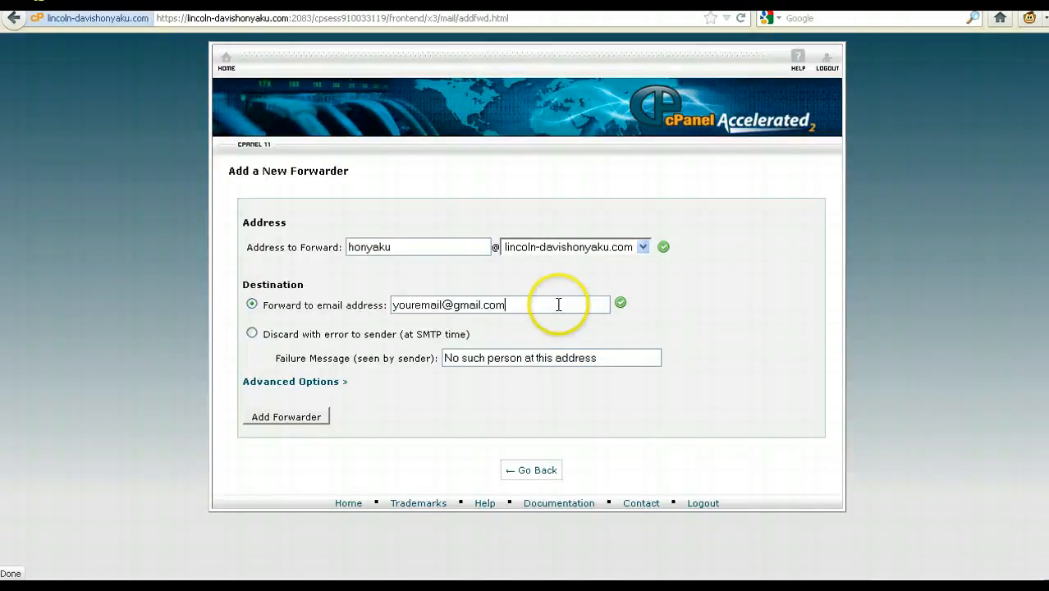
left_click_drag(560, 303, 343, 301)
key("ctrl+v")
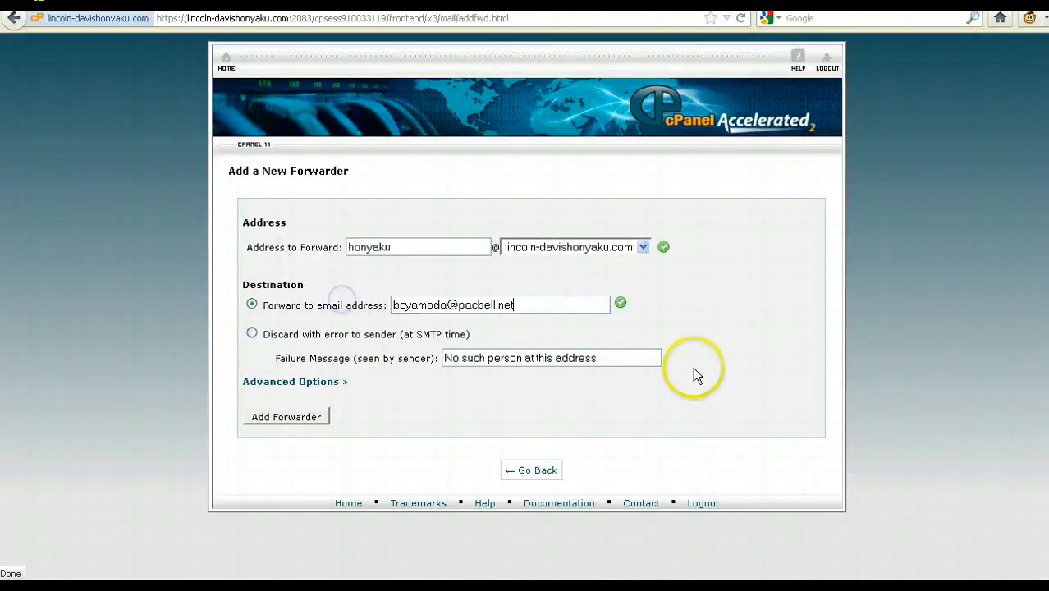
Re-paste and double-check the client's destination address, then save the new forwarder
left_click_drag(401, 250, 305, 233)
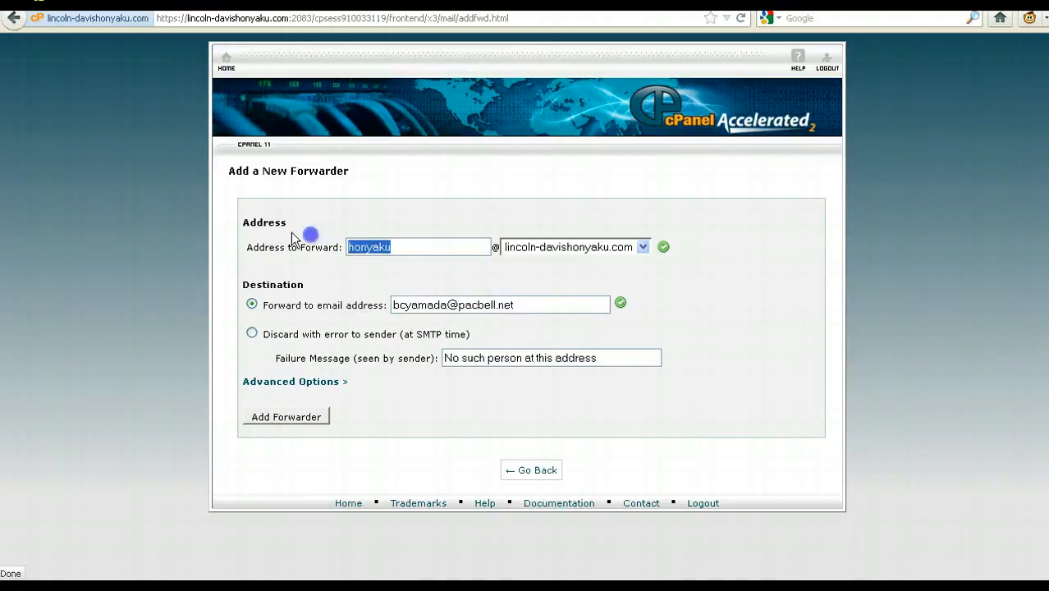
left_click(251, 303)
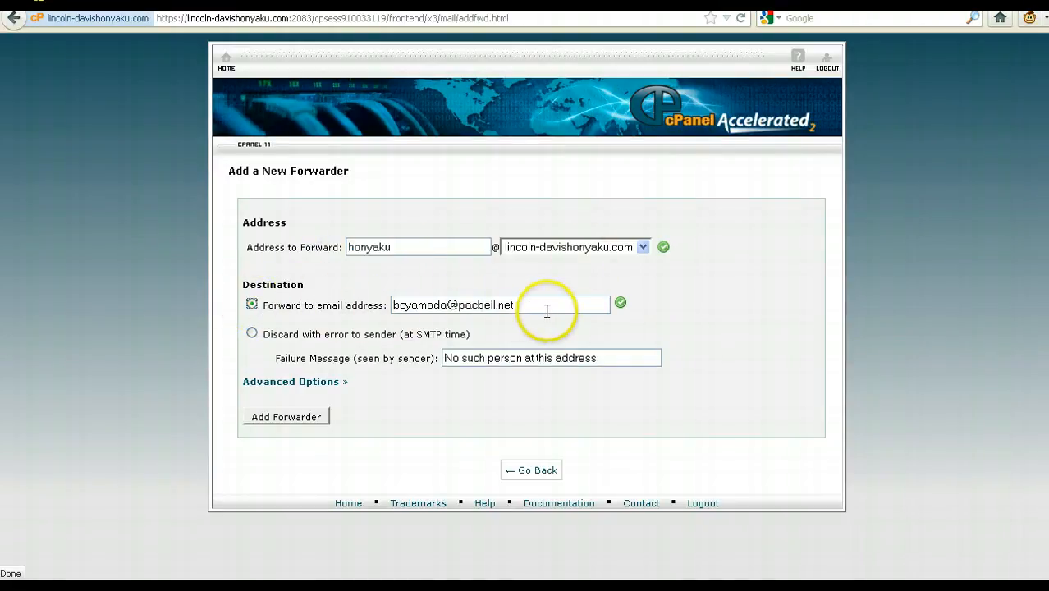
key("ctrl+Tab")
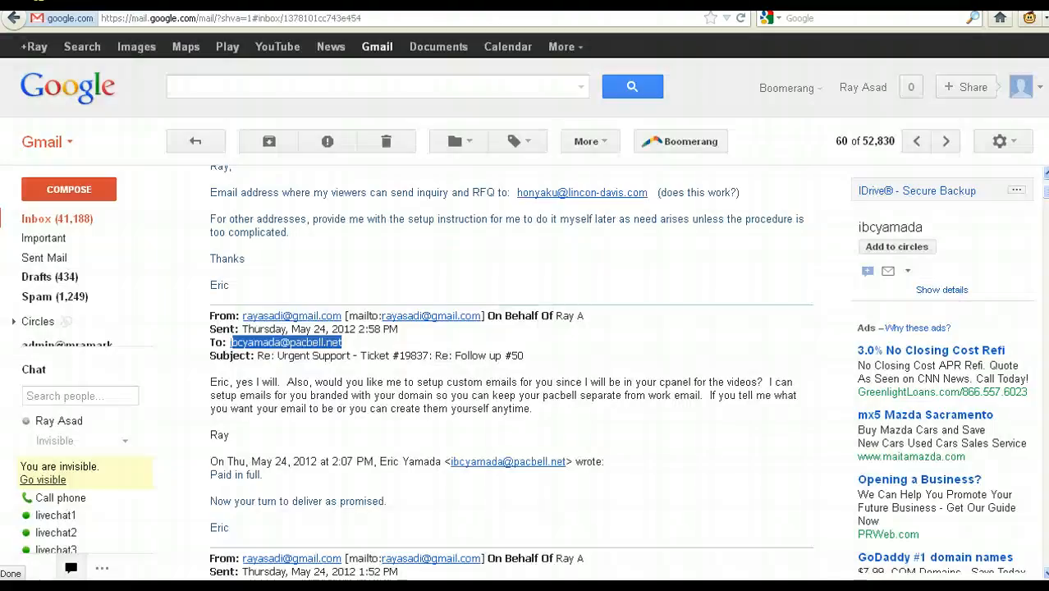
key("ctrl+Tab")
key("ctrl+v")
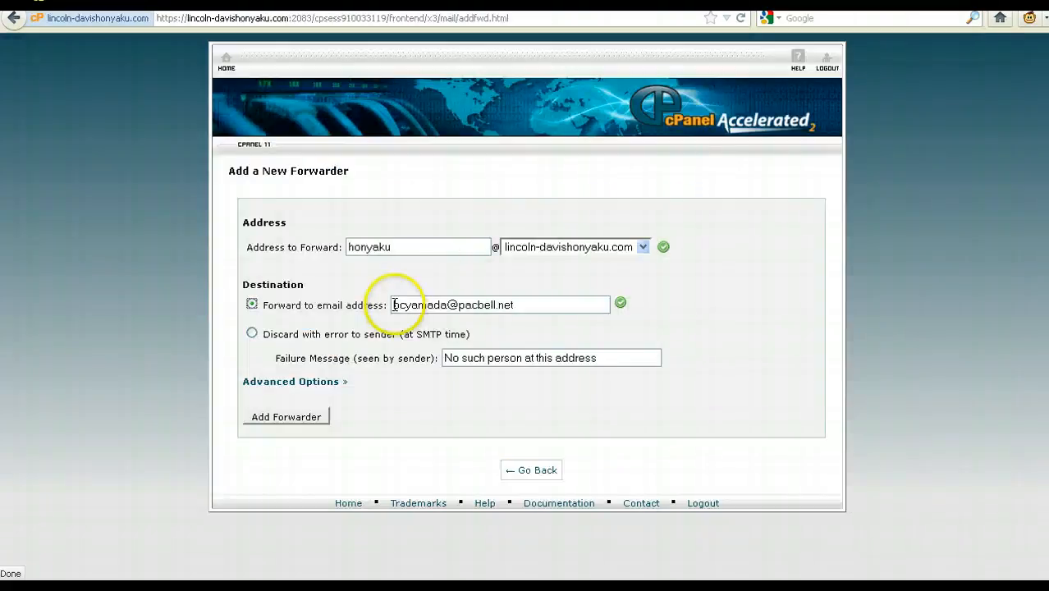
type("i")
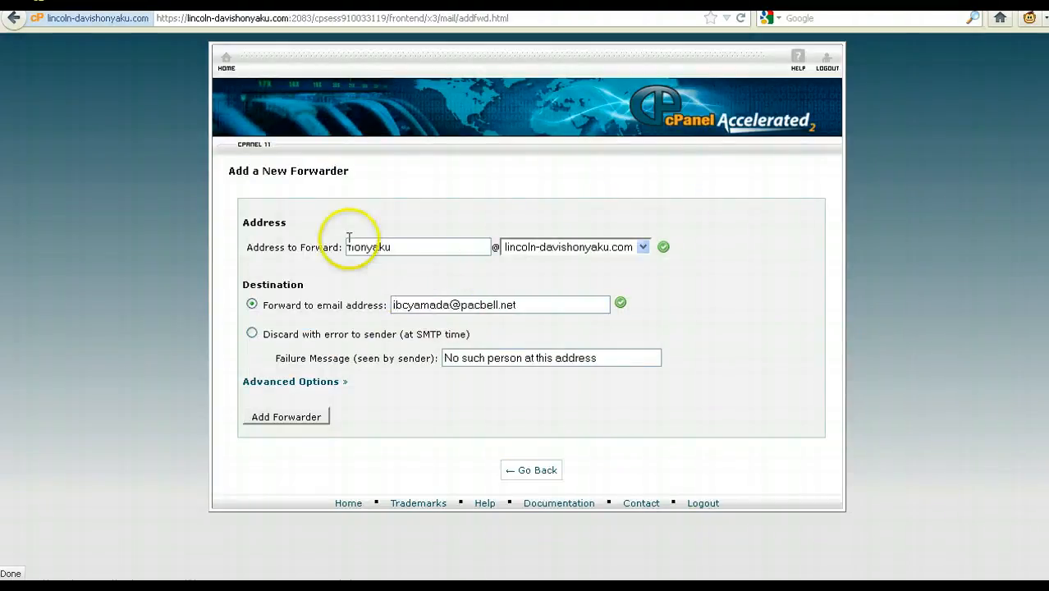
left_click(339, 269)
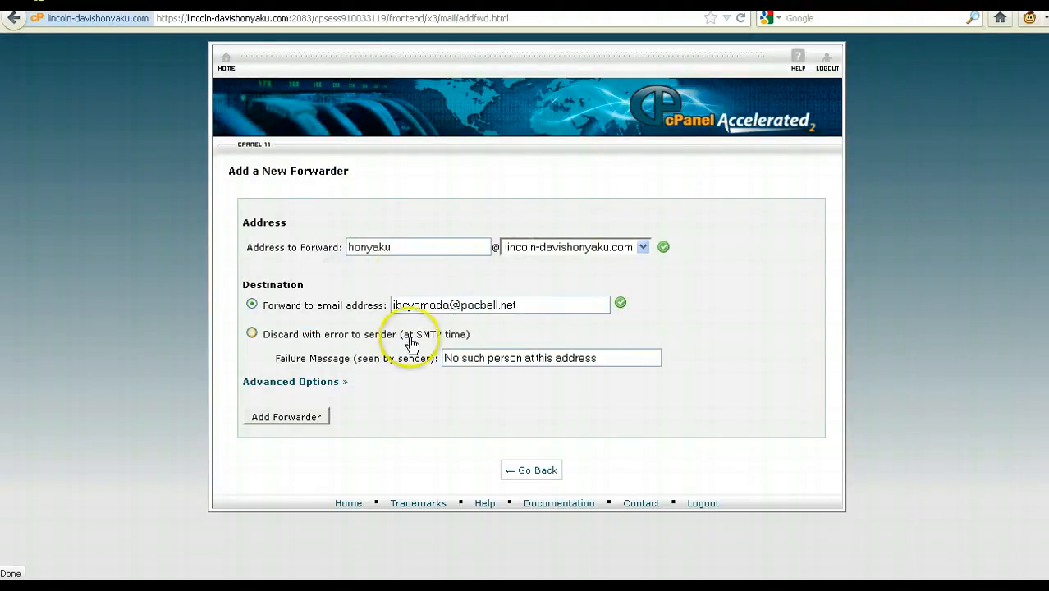
left_click(551, 305)
left_click_drag(551, 306, 374, 301)
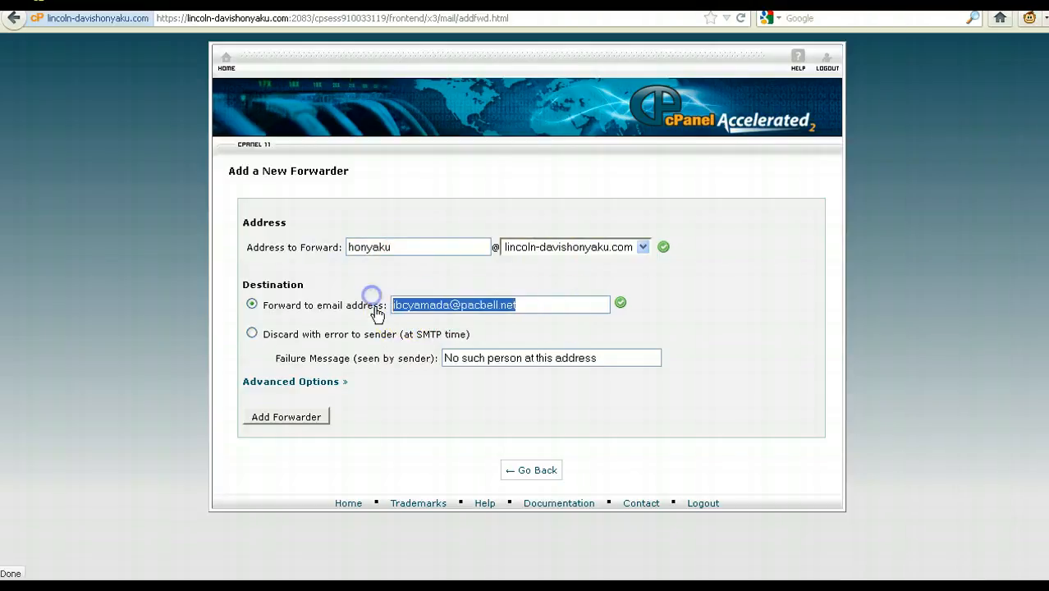
left_click(292, 418)
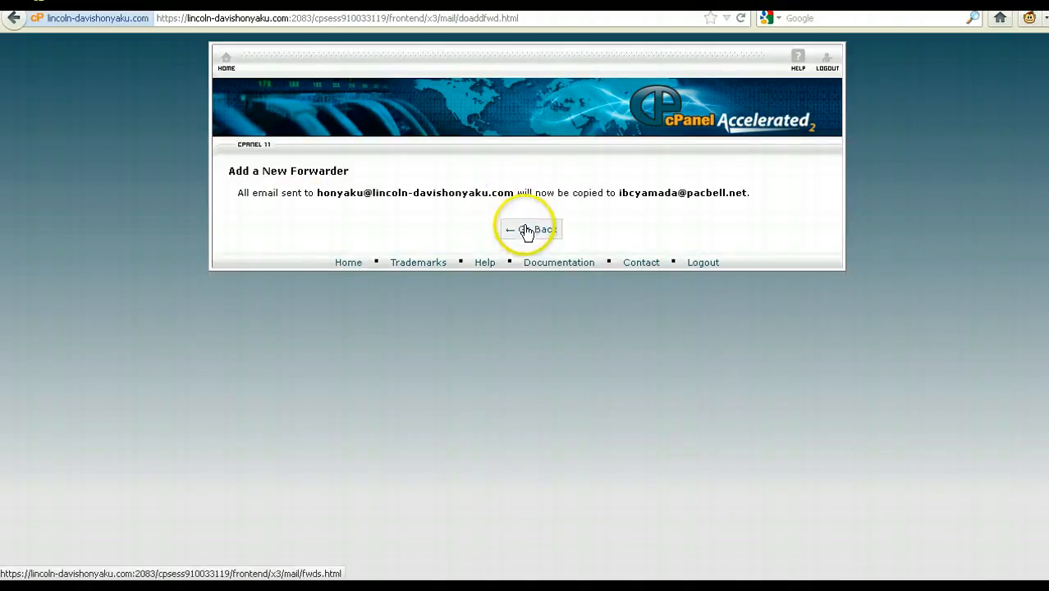
Confirm the new forwarder appears in the Forwarders list, then return to cPanel home
left_click(526, 232)
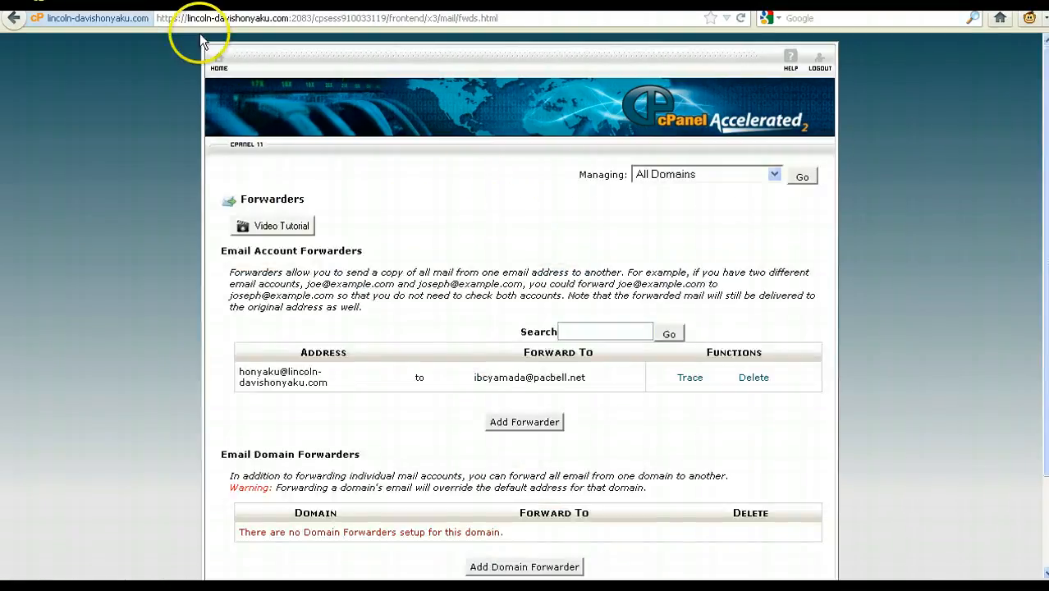
left_click(219, 62)
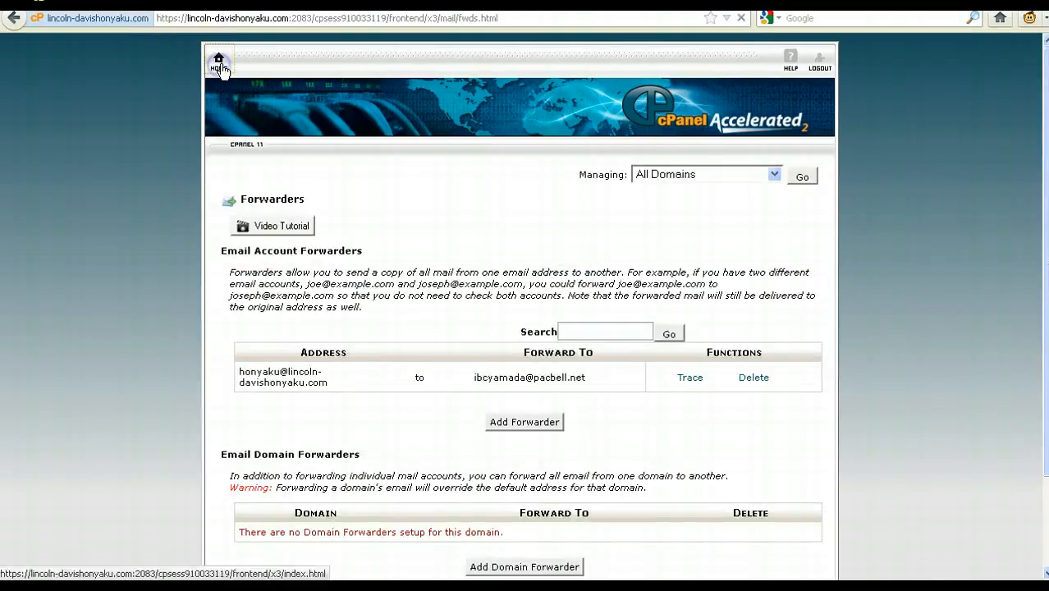